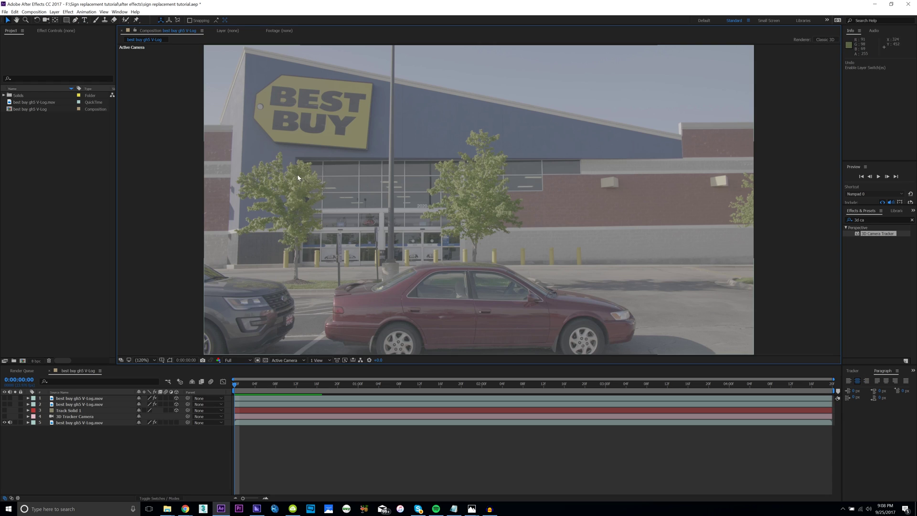
Zoom in on the sign, select patch layers 1–4 and reveal them so it reads BEST BUTT.
scroll(287, 163, "up", 3)
scroll(272, 154, "up", 2)
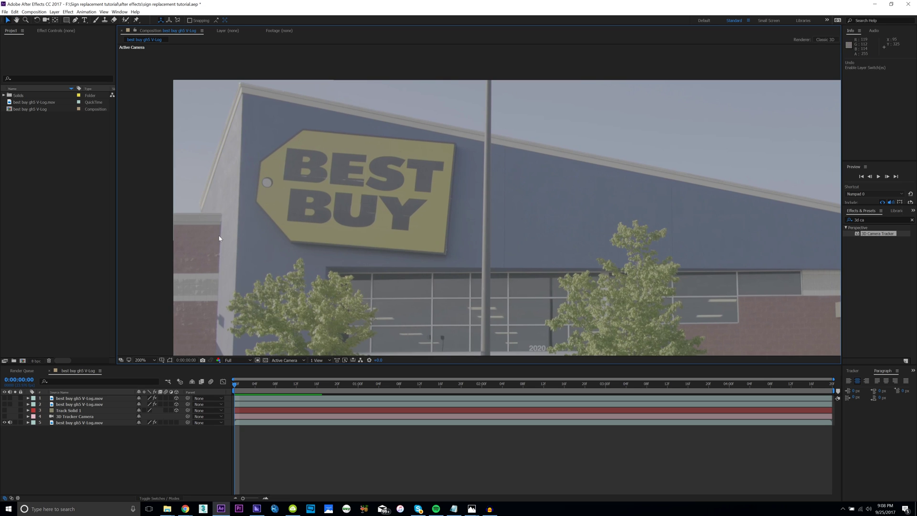
left_click(77, 416)
left_click(88, 399, "shift")
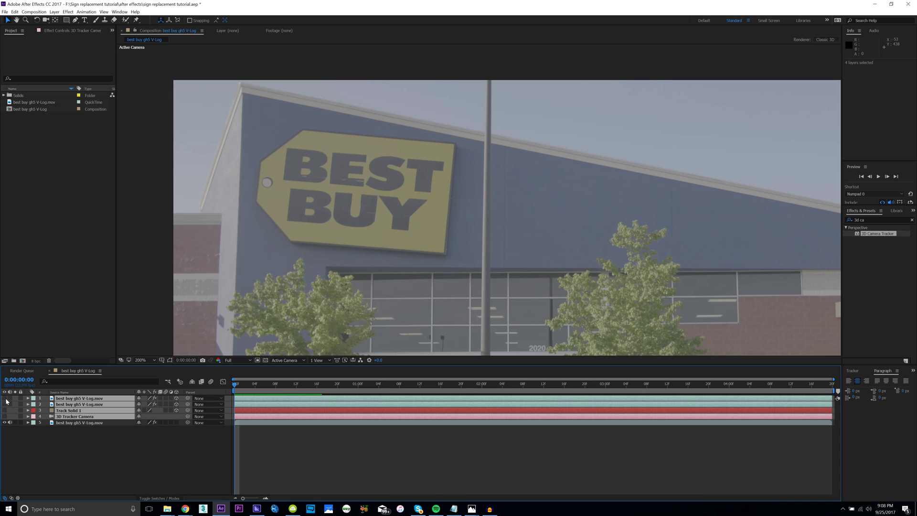
left_click_drag(6, 399, 6, 417)
Fit the frame in the viewer, preview playback, and hide the patch layers again.
left_click(153, 454)
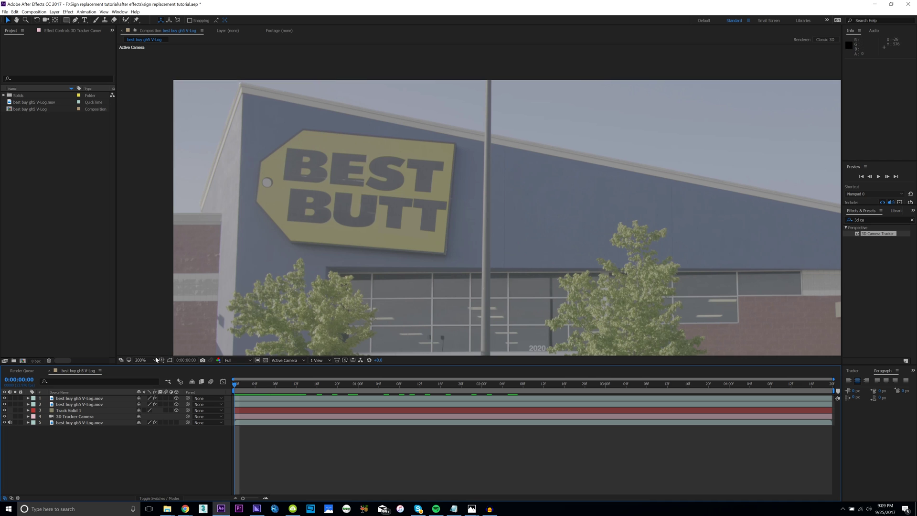
left_click(141, 360)
left_click(144, 368)
mouse_move(236, 384)
left_mouse_down()
mouse_move(555, 384)
mouse_move(234, 384)
left_mouse_up()
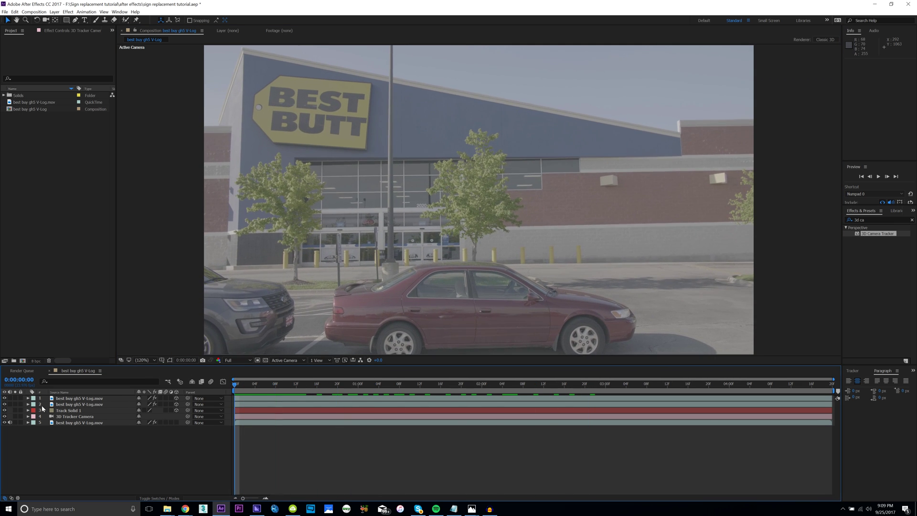
left_click_drag(4, 398, 4, 416)
key("space")
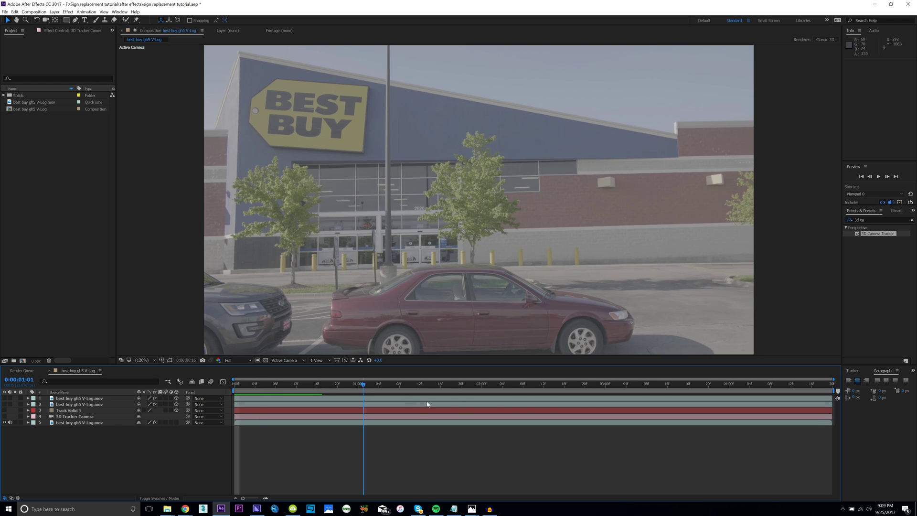
left_click(36, 103)
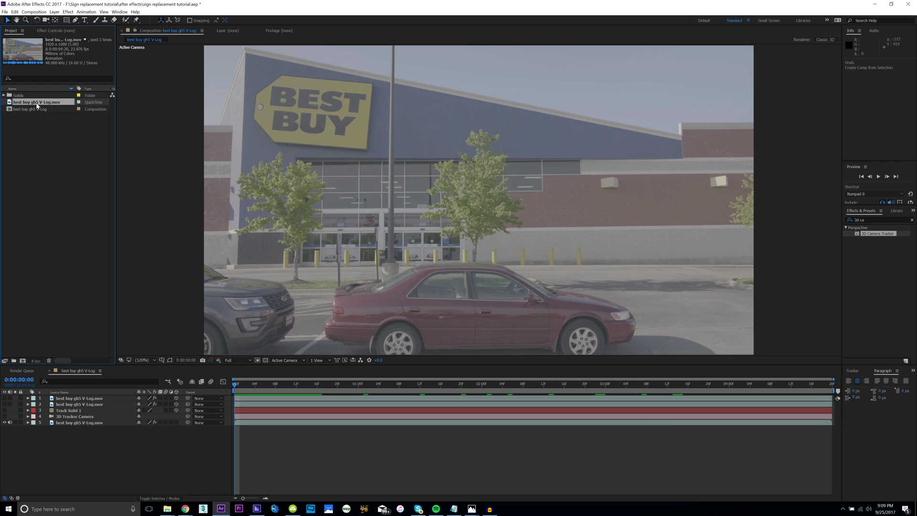
Create the composition best buy gh5 V-Log 3 from the footage, fit it and scrub through.
left_click(23, 361)
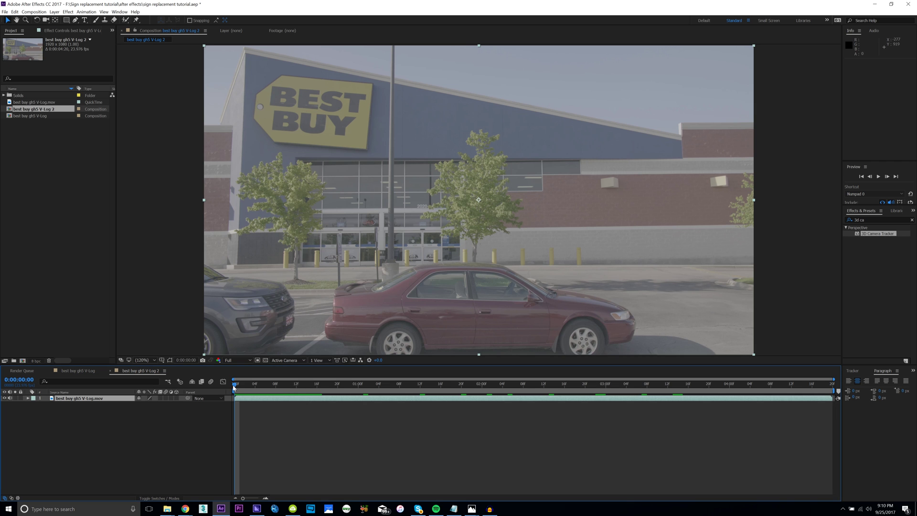
left_click_drag(236, 387, 196, 406)
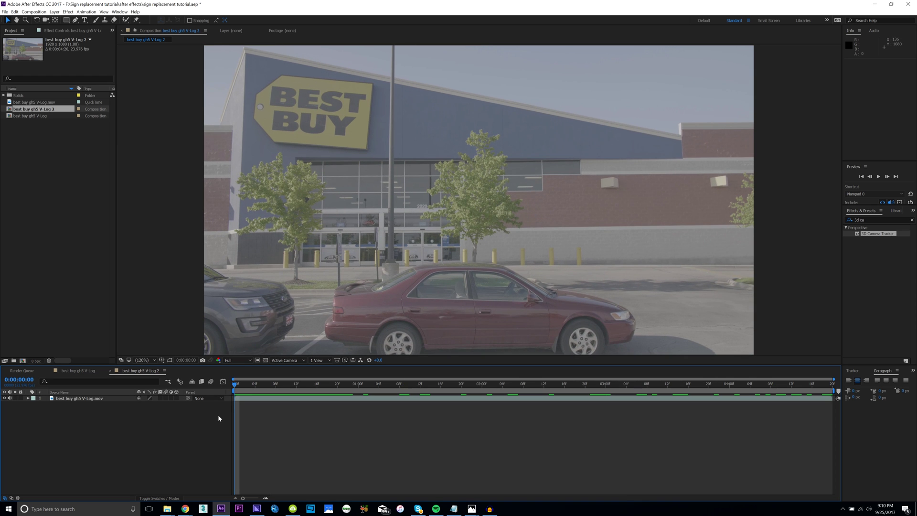
scroll(338, 166, "up", 3)
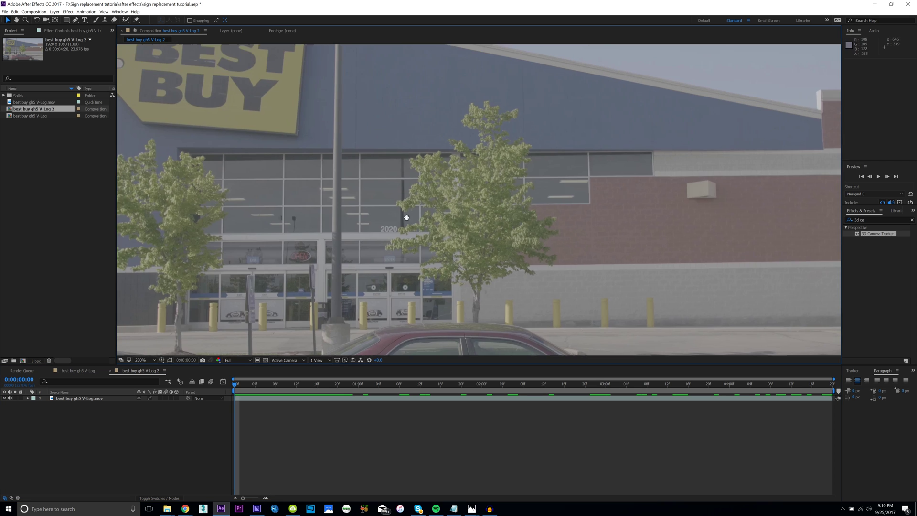
left_click(140, 359)
left_click(146, 367)
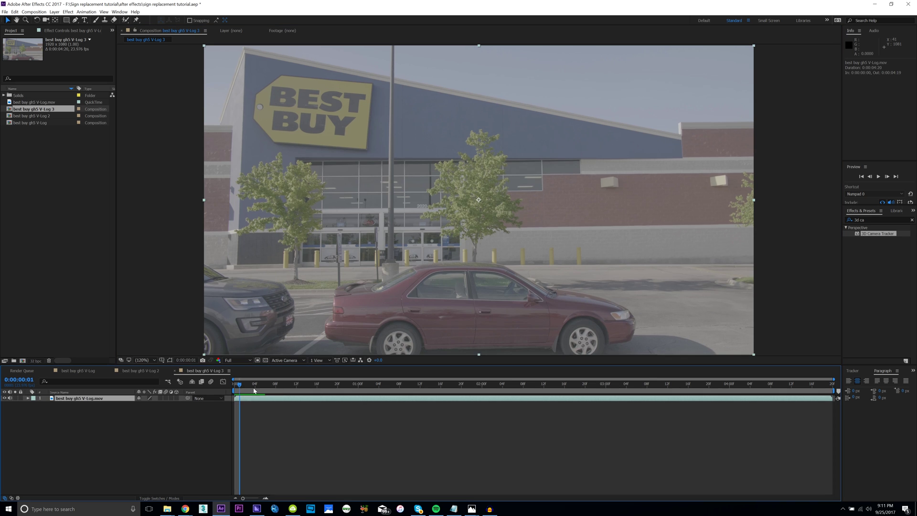
left_click_drag(235, 384, 208, 393)
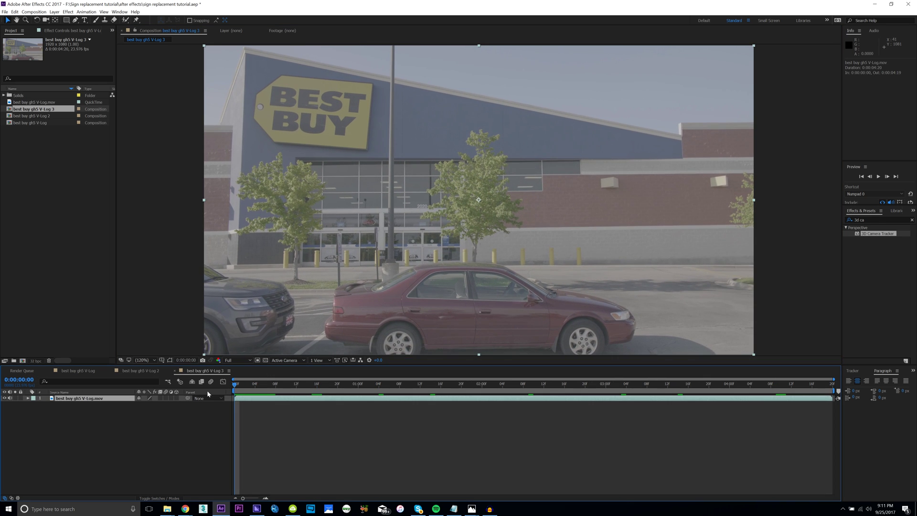
Apply 3D Camera Tracker to the storefront footage and pick solved track points on the sign.
left_click_drag(877, 233, 420, 172)
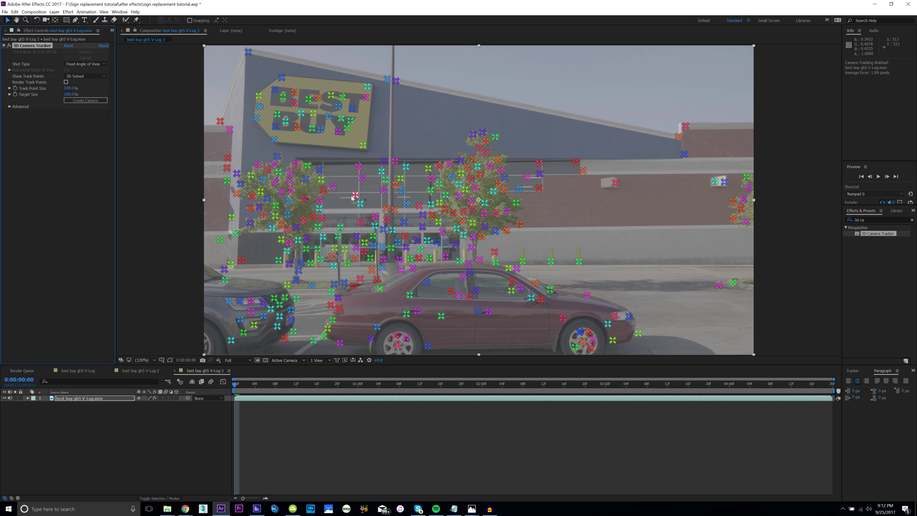
left_click(319, 124)
Create a solid and camera from the sign's track points, then hide and select Track Solid 1.
right_click(320, 124)
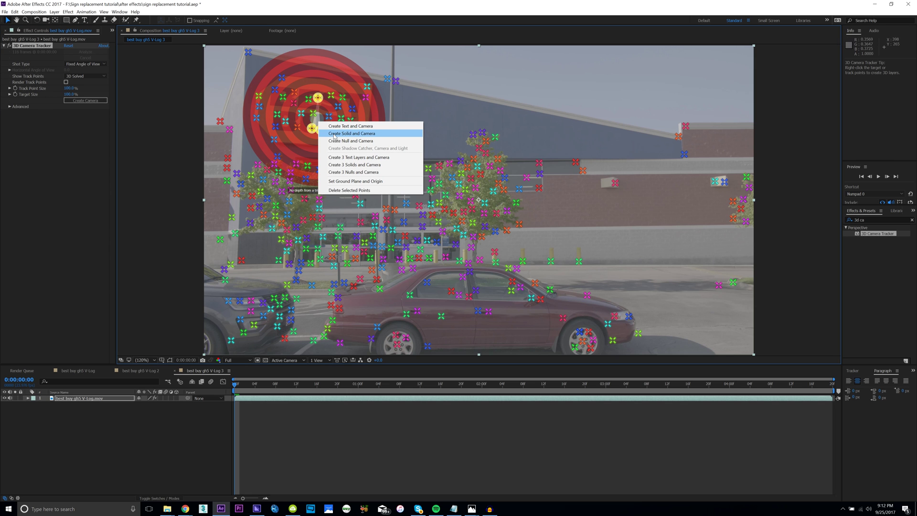
left_click(335, 134)
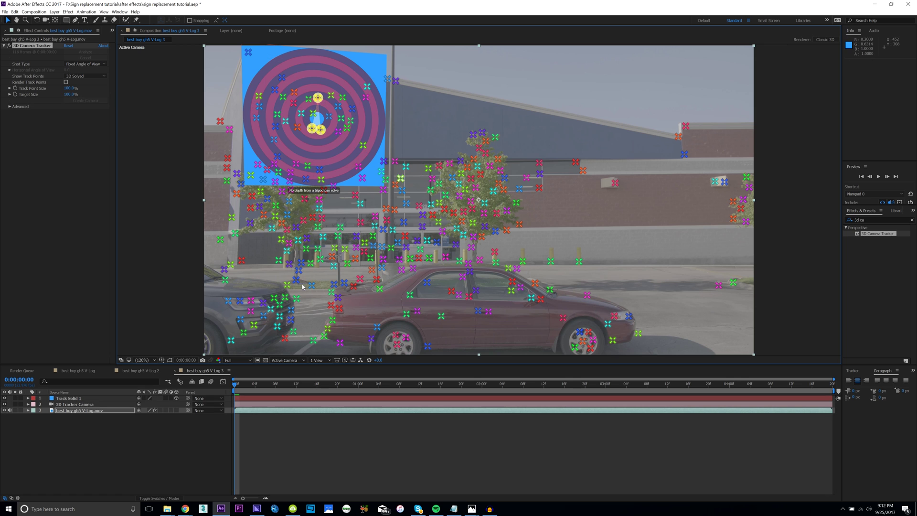
left_click(76, 422)
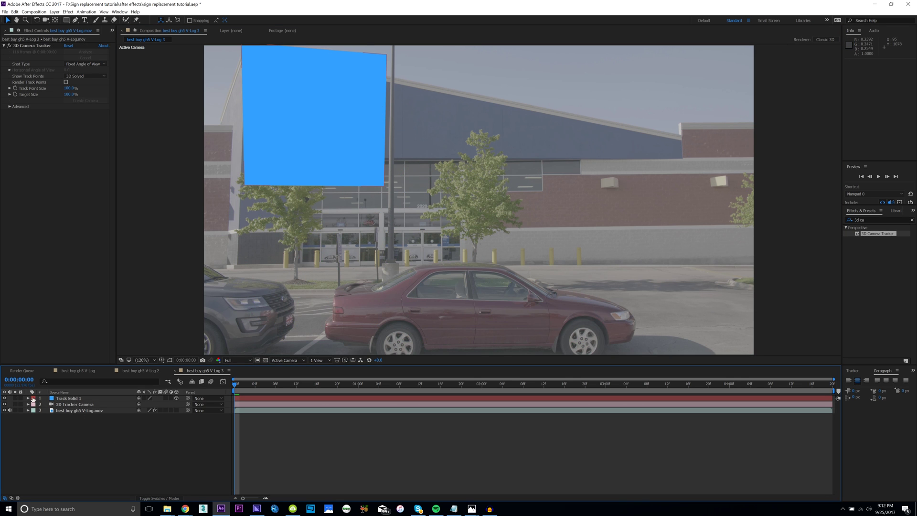
left_click(4, 398)
left_click(67, 398)
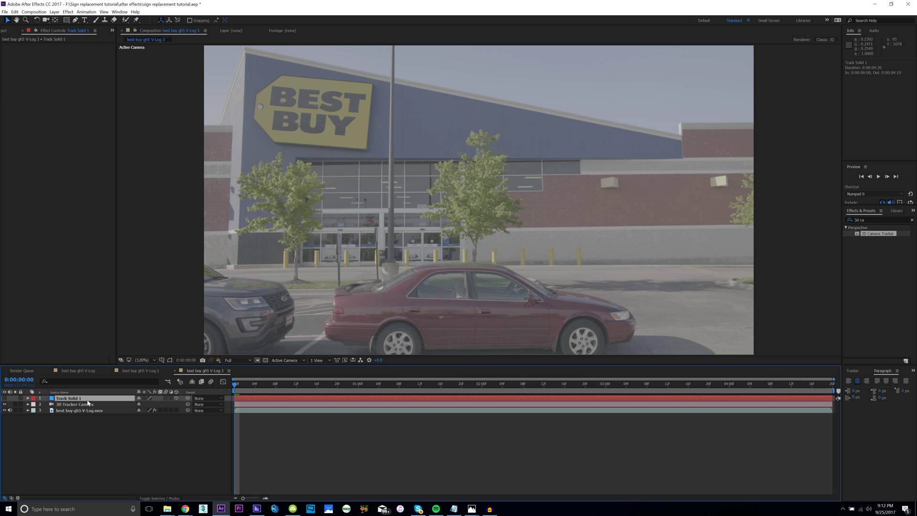
Recolour Track Solid 1 in Solid Settings to the sign's eyedropper-sampled yellow.
left_click(54, 12)
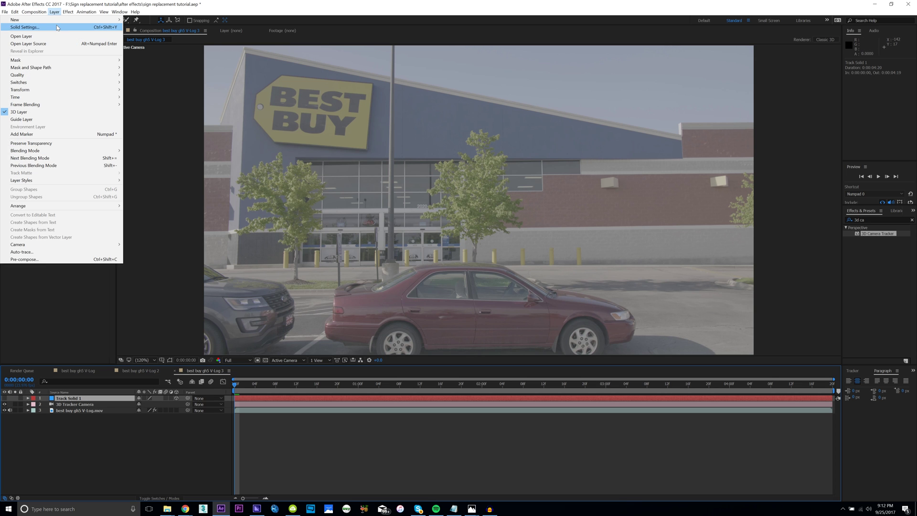
left_click(28, 27)
left_click(145, 165)
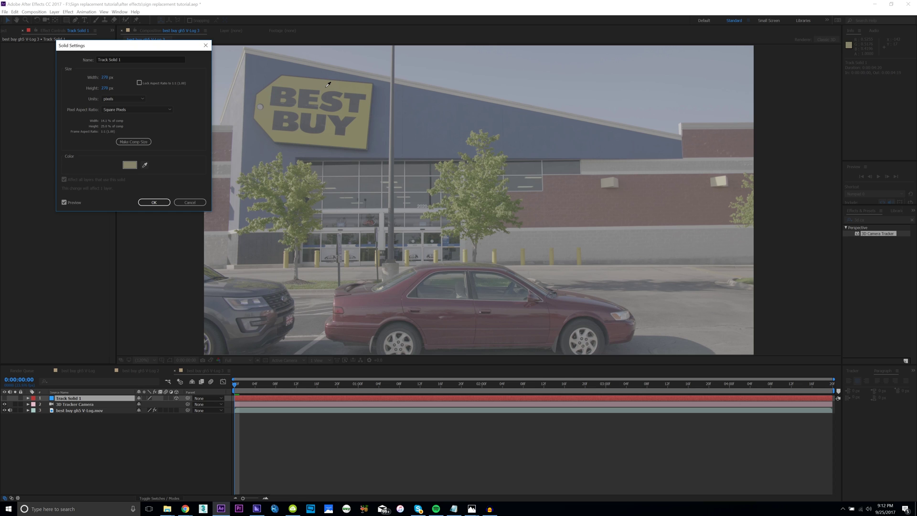
left_click(326, 86)
left_click(161, 204)
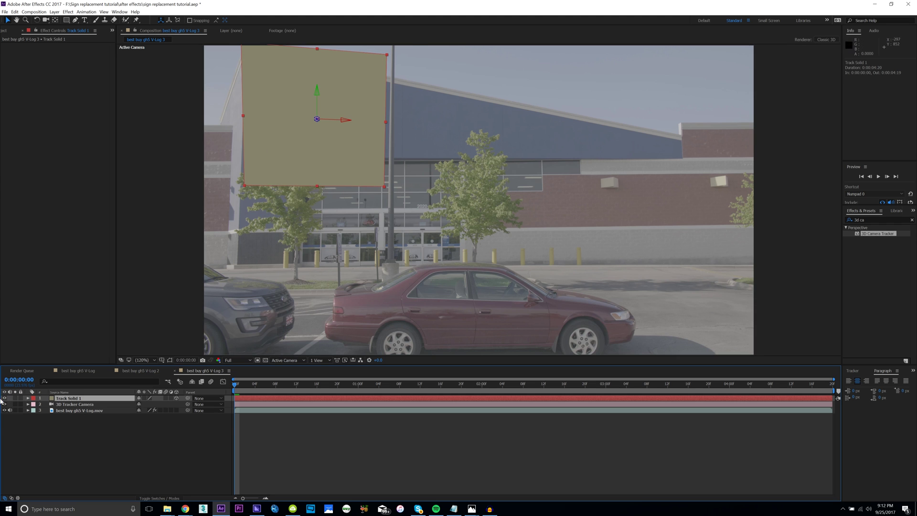
scroll(377, 45, "up", 2)
Draw a closed four-corner Pen mask on the yellow solid.
key("g")
left_click(298, 154)
left_click(296, 192)
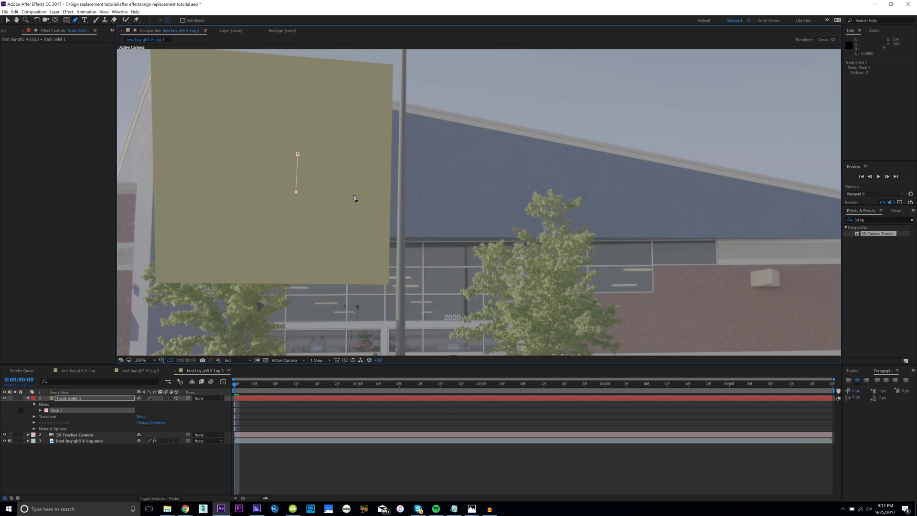
left_click(353, 195)
left_click(352, 154)
left_click(297, 154)
Move the mask corners down and stretch its left side across the sign.
key("v")
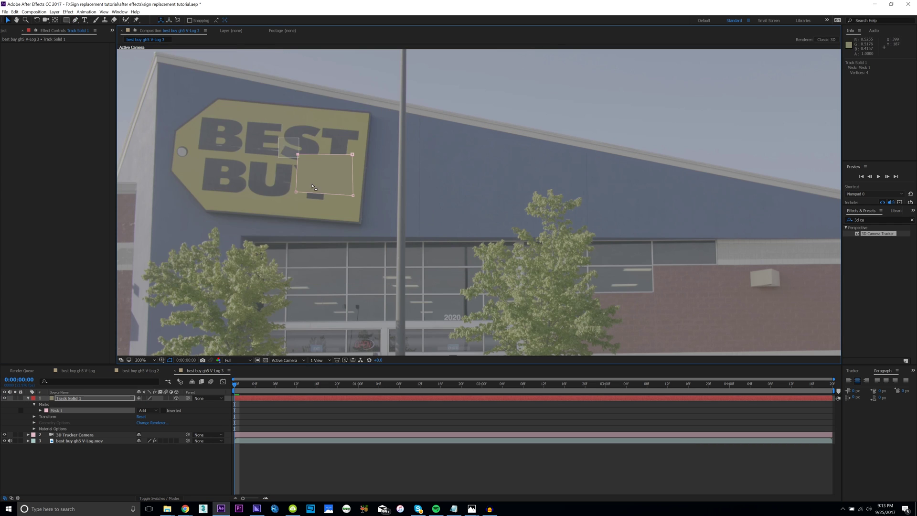
left_click_drag(298, 154, 291, 201)
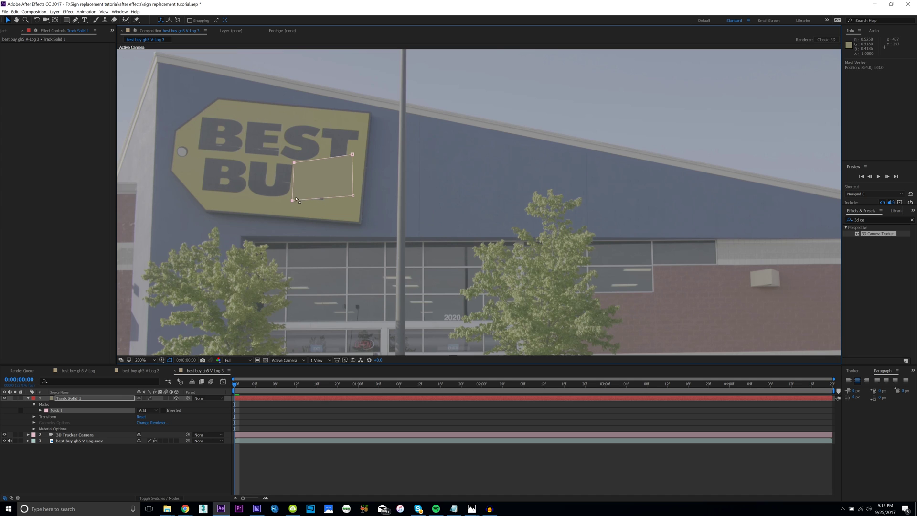
left_click_drag(353, 196, 351, 208)
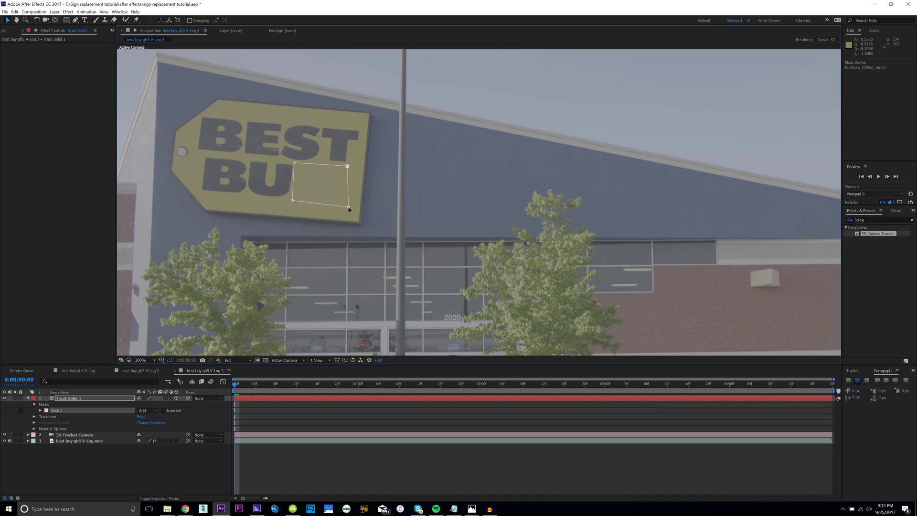
left_click_drag(352, 154, 349, 167)
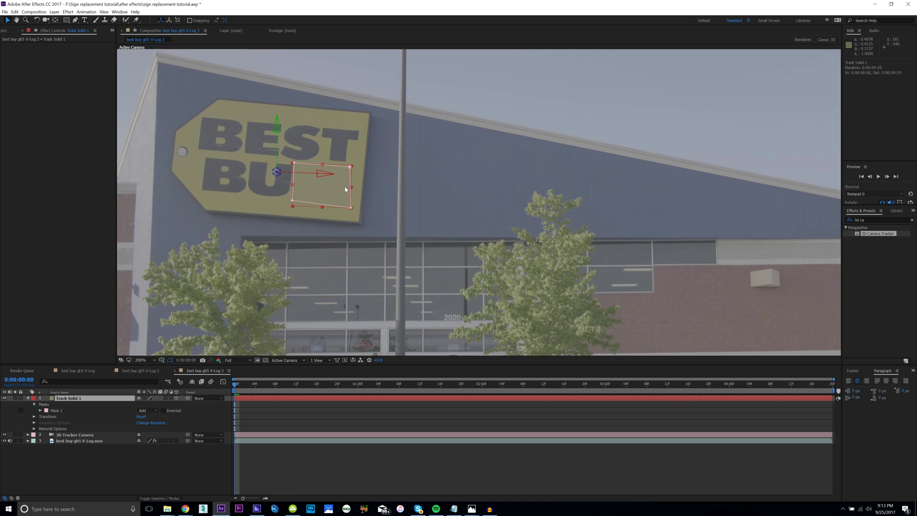
left_click_drag(292, 200, 191, 164)
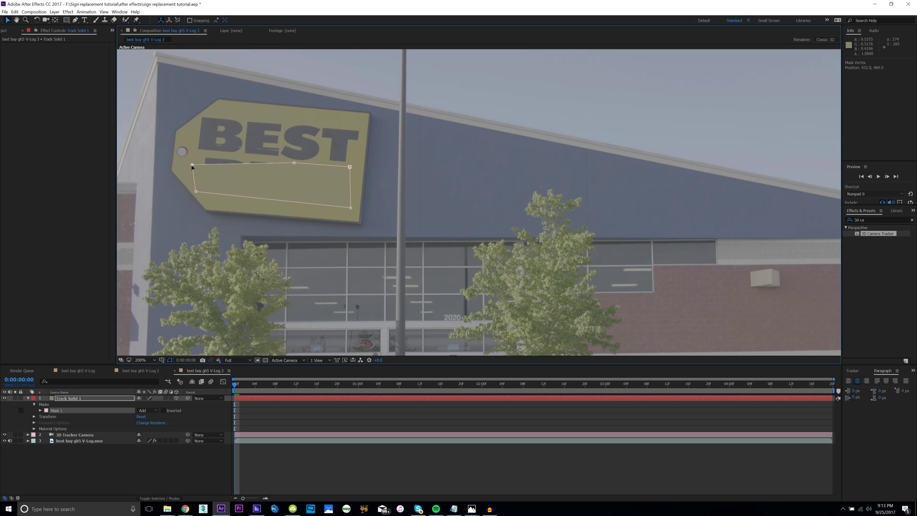
Add and pull mask points onto the sign's corners and edges so the lettering is blanked.
key("g")
left_click_drag(247, 164, 204, 116)
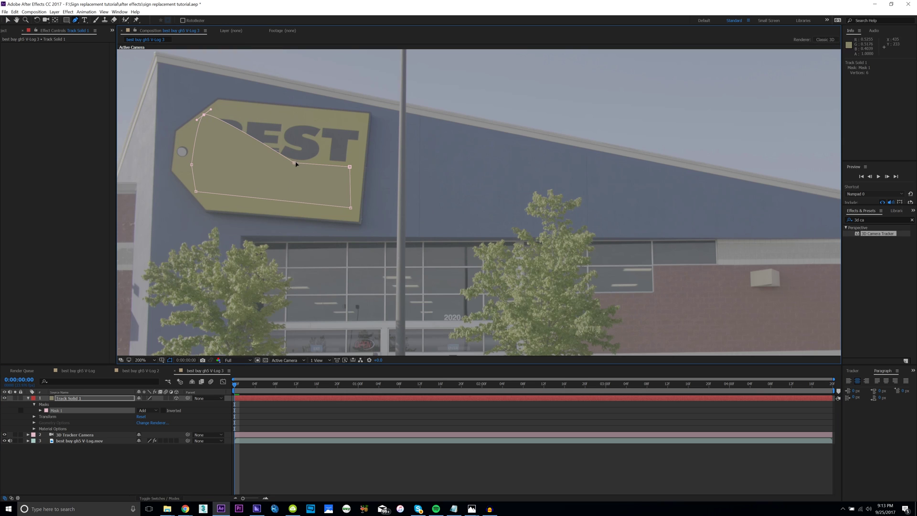
left_click_drag(294, 162, 363, 123)
left_click_drag(350, 168, 359, 168)
key("v")
left_click(159, 457)
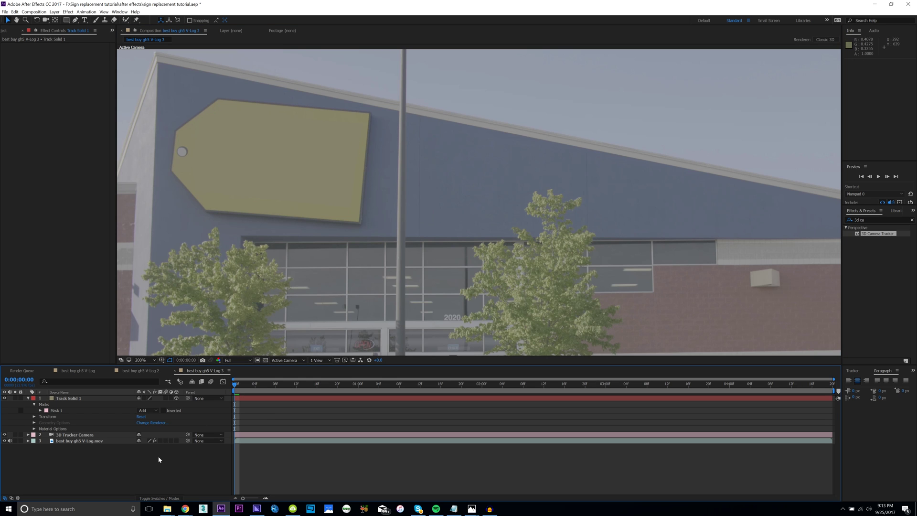
Add a new text layer containing a person's two-word name.
right_click(158, 457)
mouse_move(192, 388)
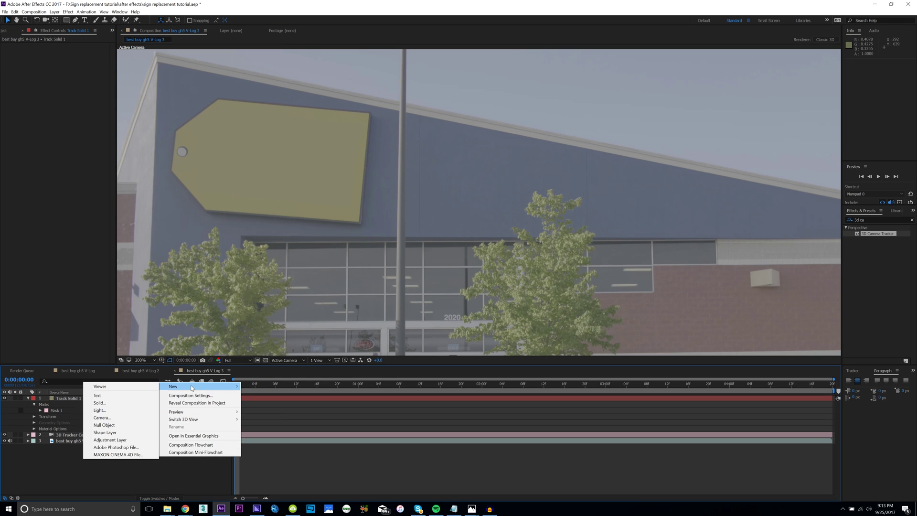
left_click(98, 395)
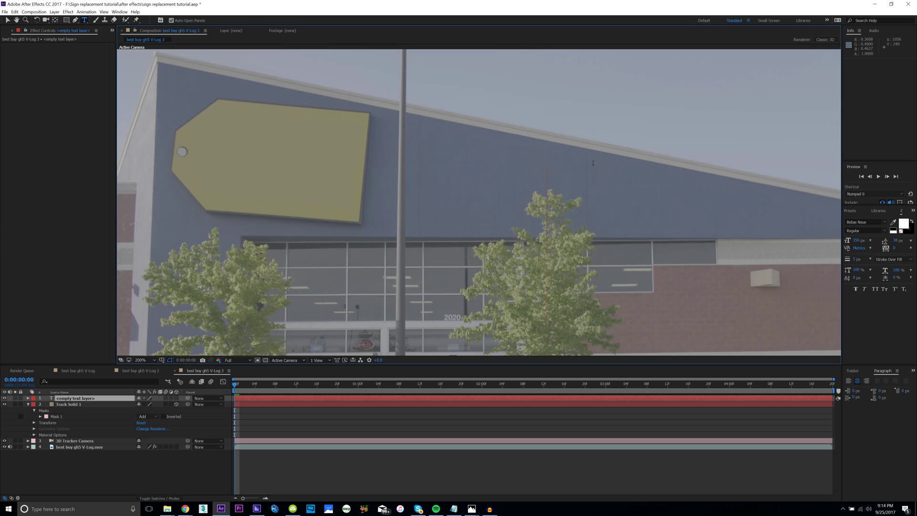
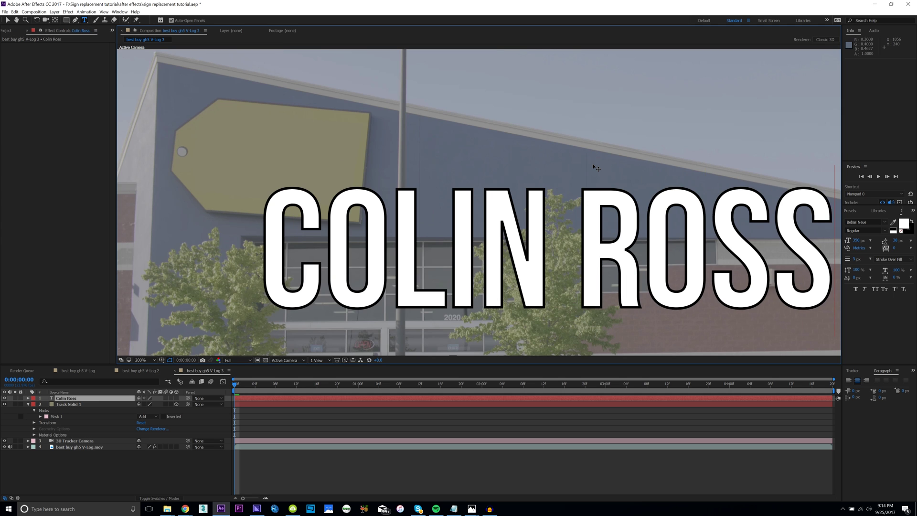
Set the viewer magnification to Fit and select all of the name text.
left_click(144, 361)
left_click(147, 361)
left_click(143, 369)
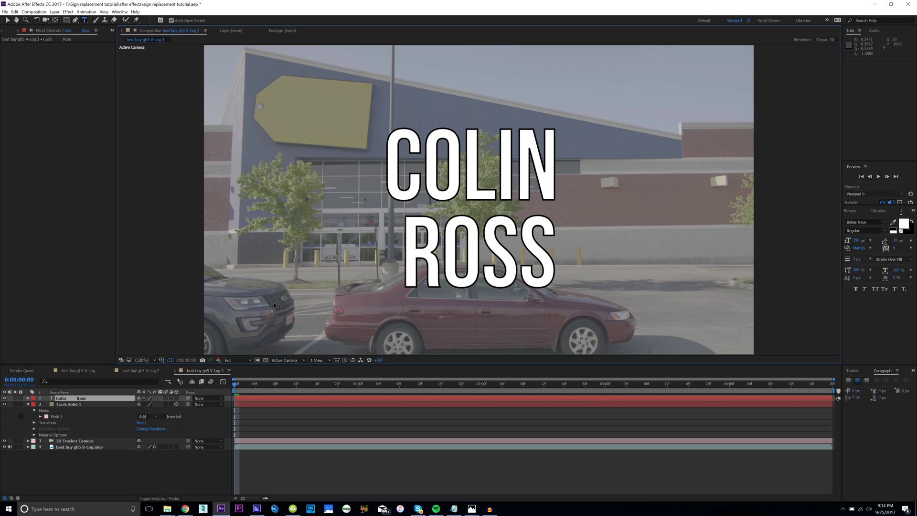
left_click_drag(549, 244, 382, 158)
Change the name text's fill colour to black (000000).
left_click(903, 224)
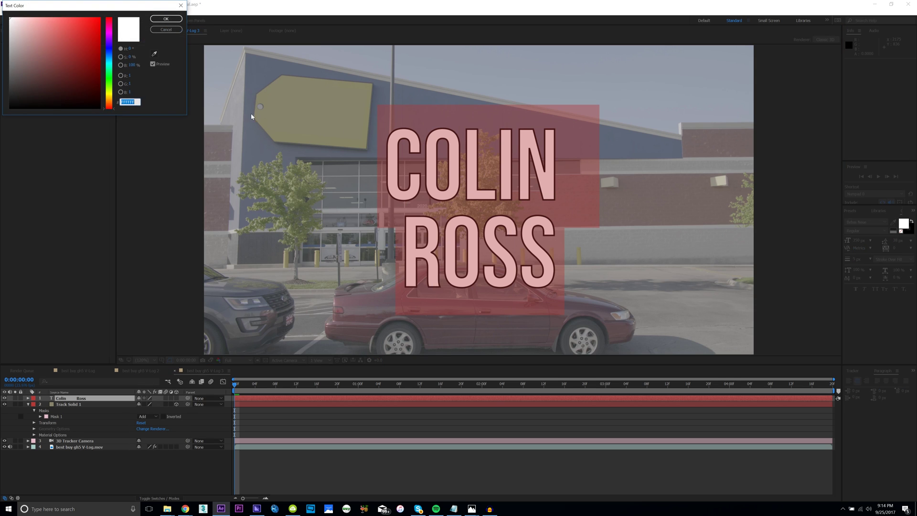
left_click(10, 108)
left_click(166, 19)
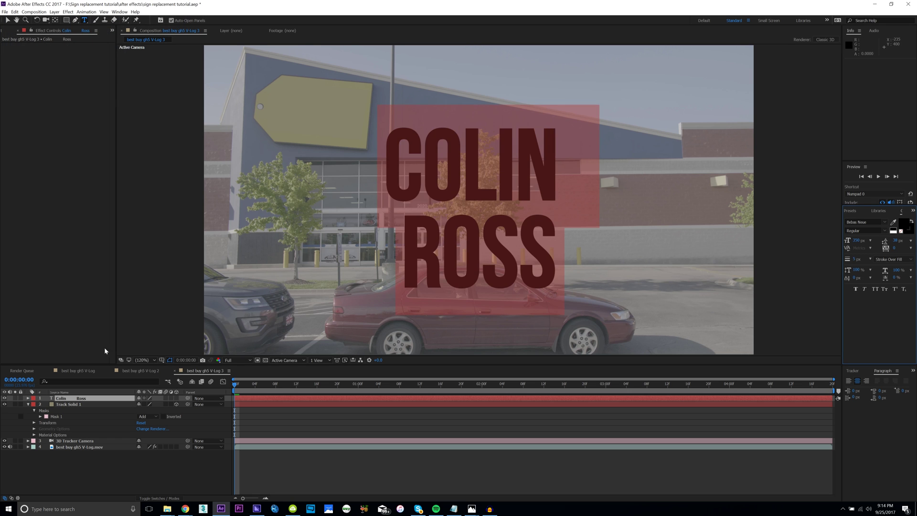
left_click(29, 407)
Expand Track Solid 1 and select its Transform properties for copying.
left_click(28, 404)
left_click(28, 405)
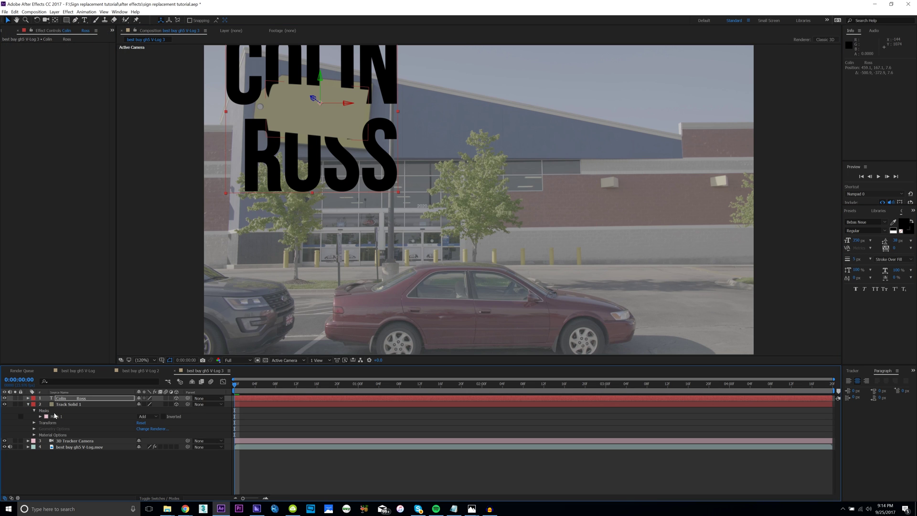
left_click(53, 423)
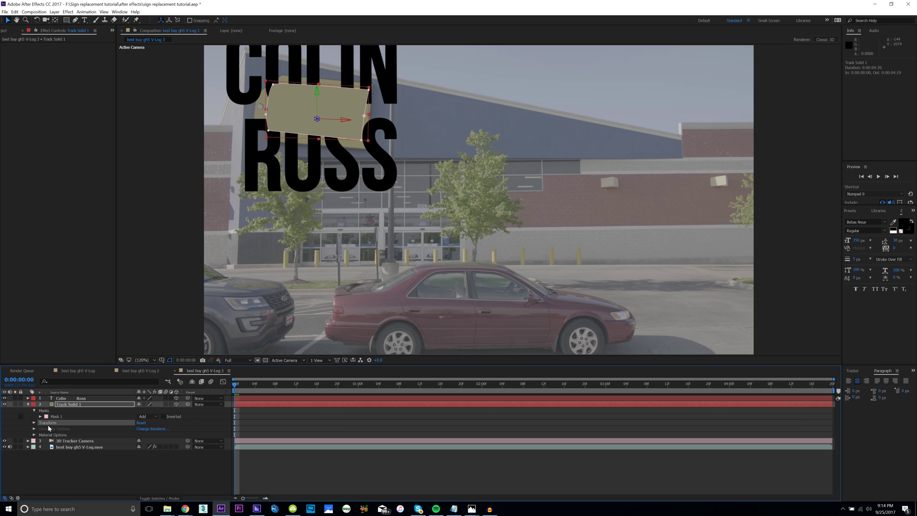
Paste the solid's transform onto the name text layer and move the text onto the yellow sign.
left_click(71, 397)
key("ctrl+v")
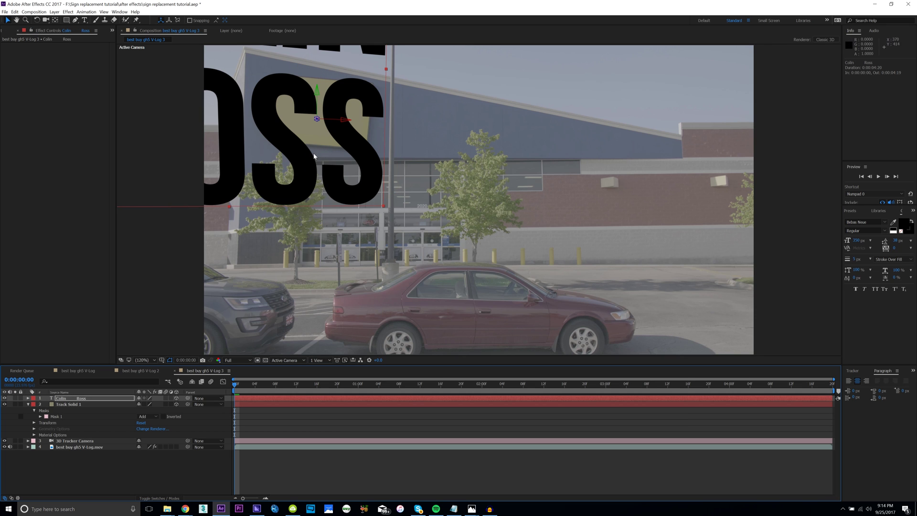
left_click_drag(331, 122, 417, 123)
left_click_drag(410, 156, 333, 133)
Tilt and nudge the name text to match the sign's perspective.
key("w")
key("v")
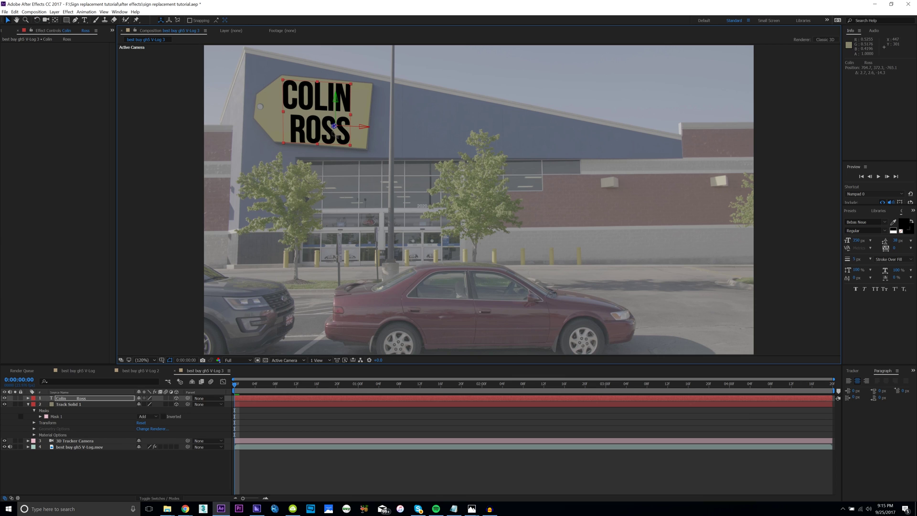
key("w")
left_click_drag(355, 91, 352, 84)
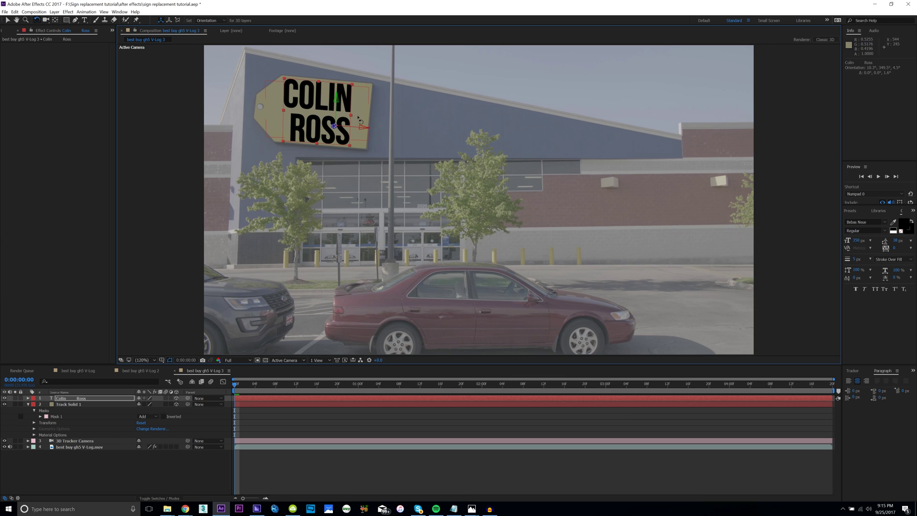
key("v")
left_click_drag(355, 128, 357, 128)
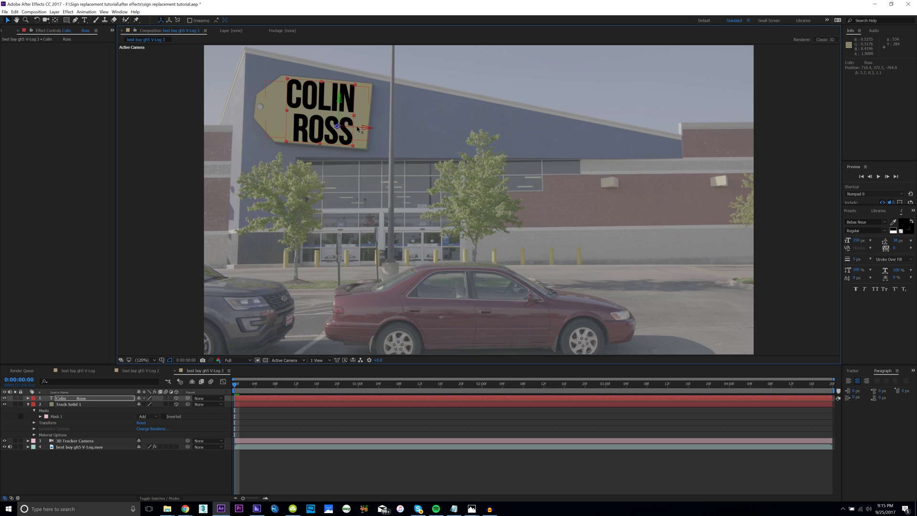
left_click(411, 130)
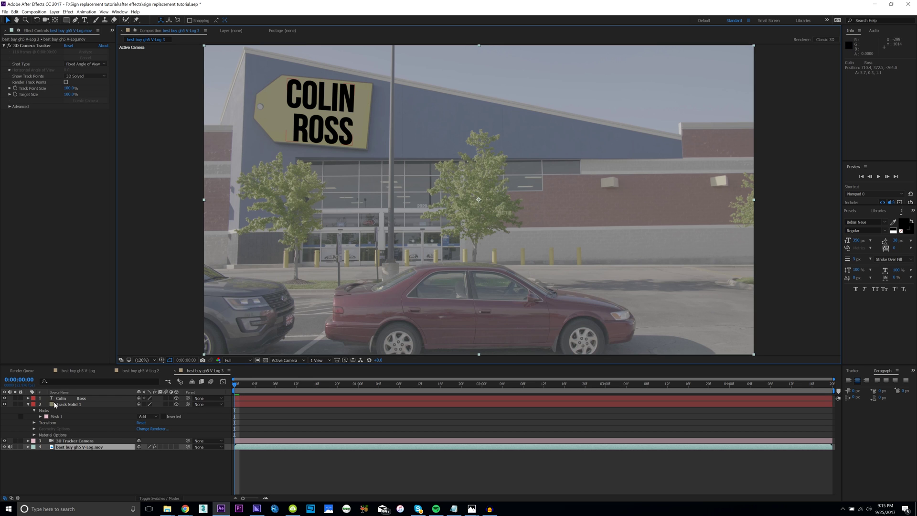
left_click(69, 398)
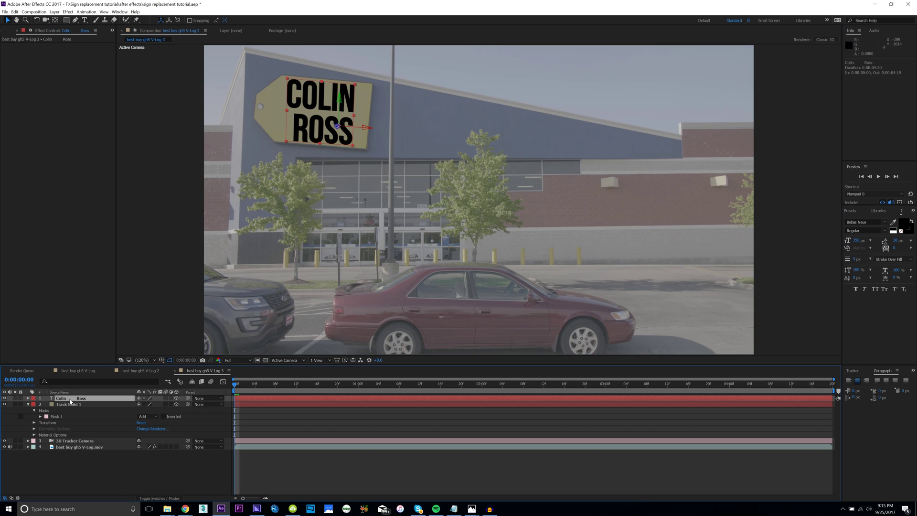
left_click(851, 218)
Apply Curves to the name text and raise its bottom-left point to lift the blacks.
type("curv")
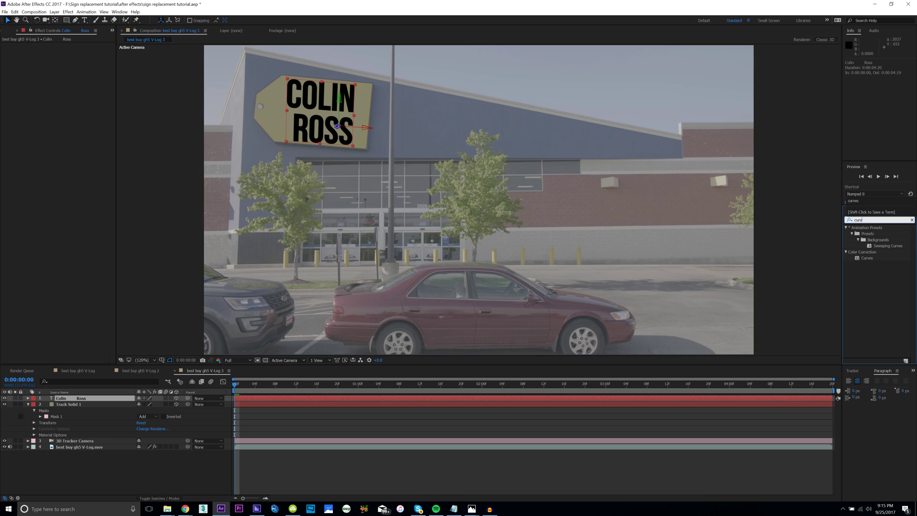
type("es")
left_click_drag(867, 262, 325, 114)
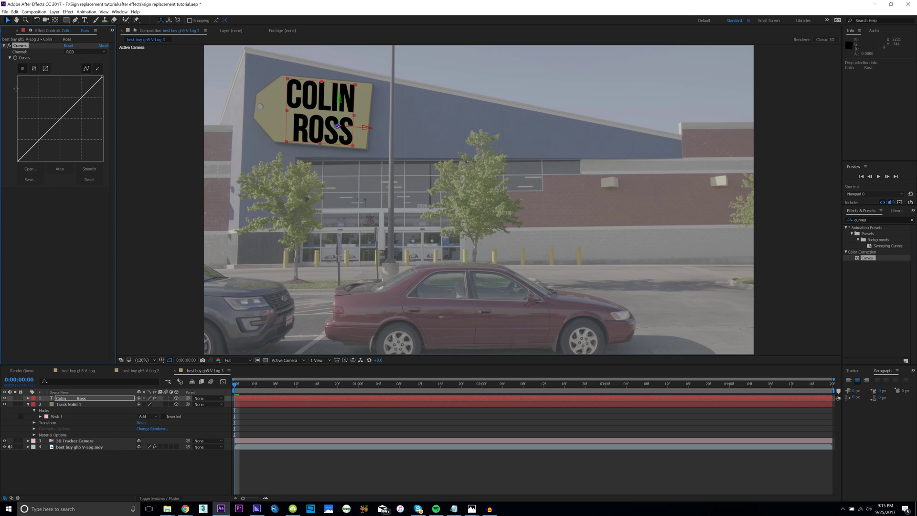
left_click_drag(18, 162, 4, 133)
left_click(181, 140)
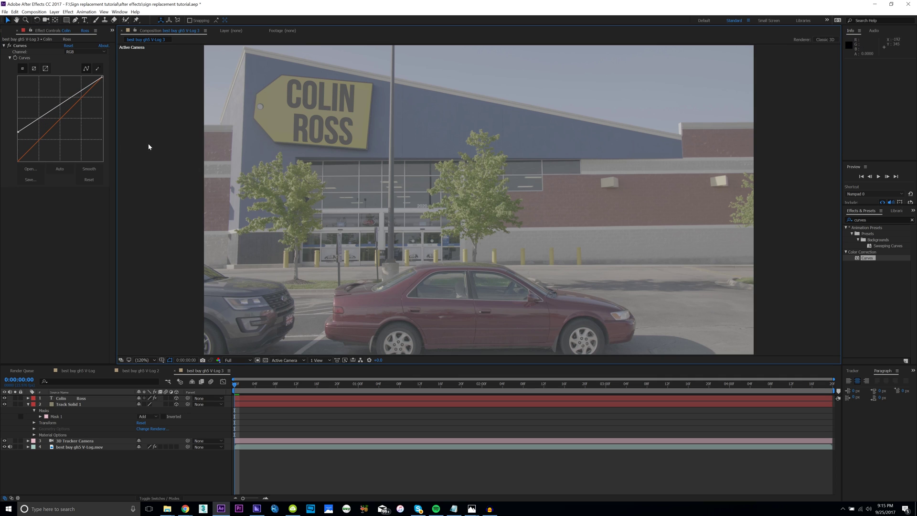
left_click(17, 133)
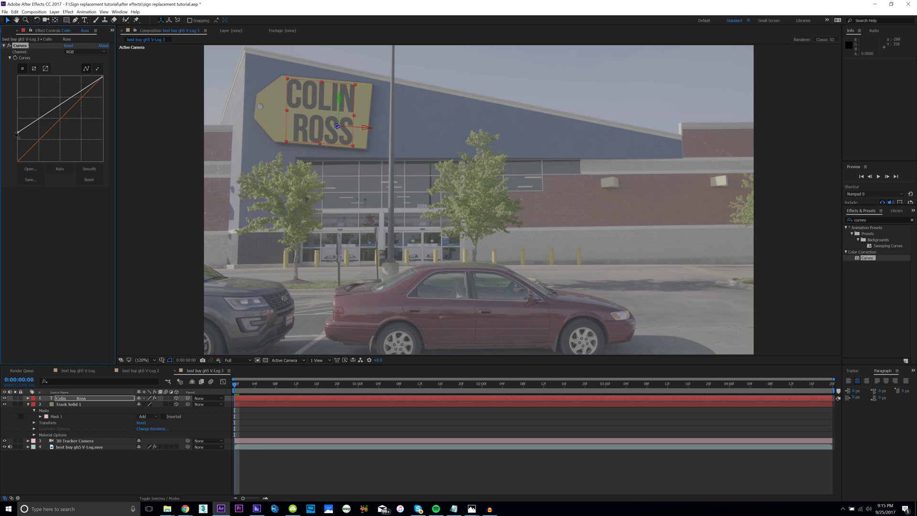
Add an adjustment layer on top and apply Lumetri Color to it.
right_click(173, 477)
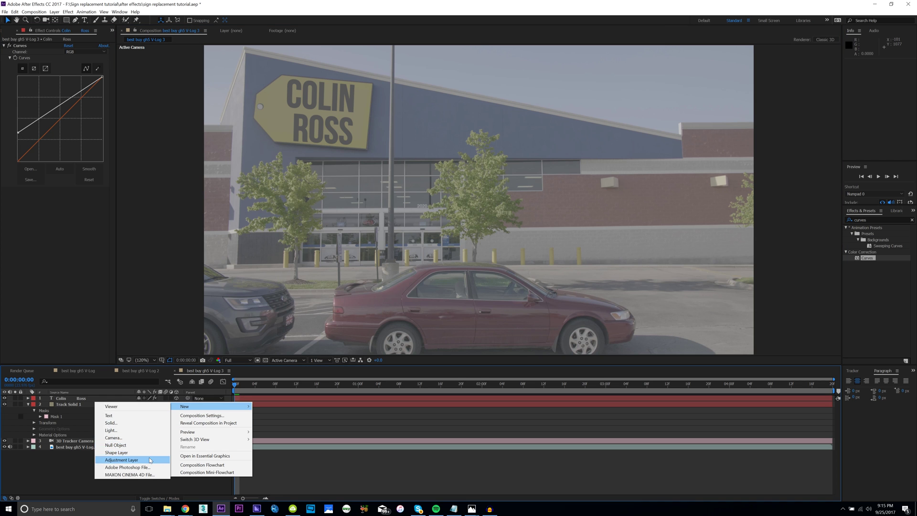
left_click(122, 460)
left_click(860, 220)
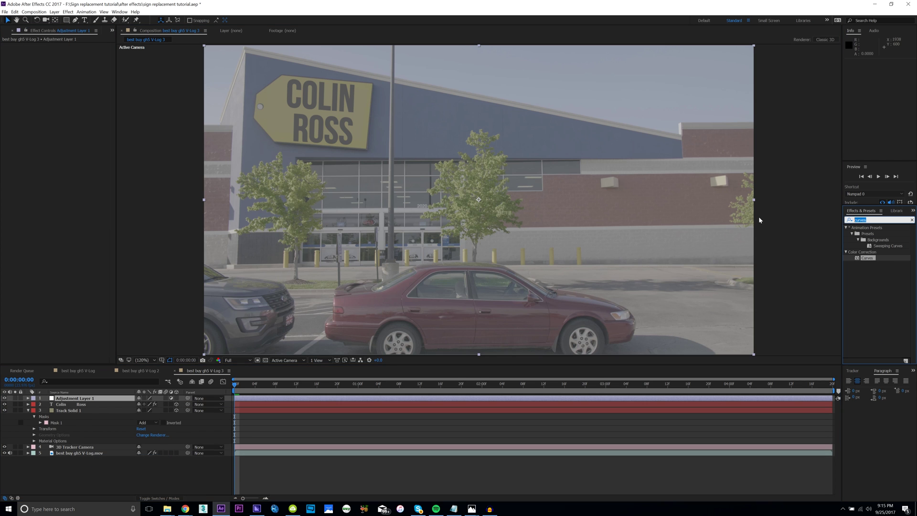
type("lumetri")
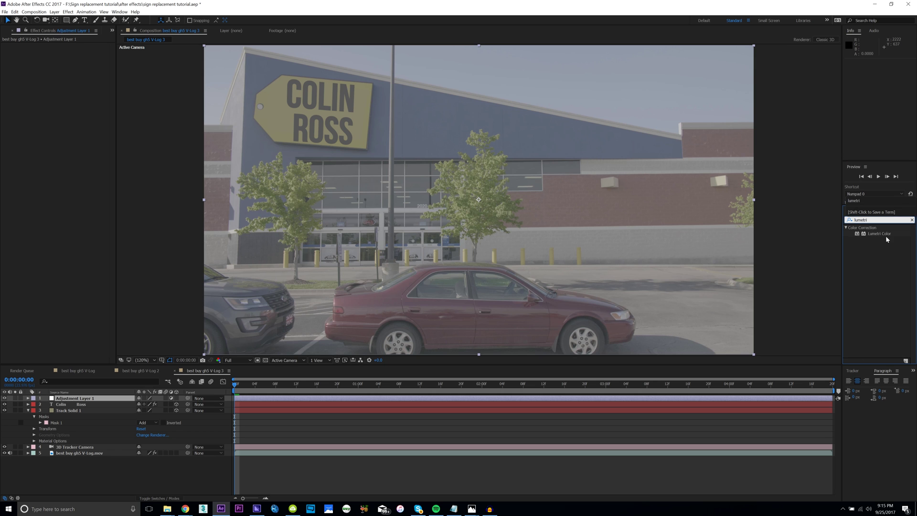
left_click_drag(879, 233, 71, 397)
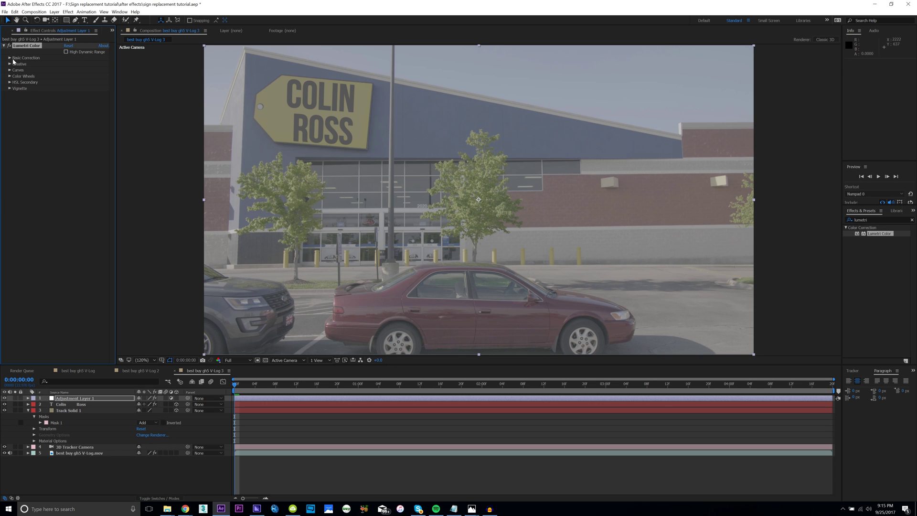
Load the Neumann Films GH5 VLogL LUT as Lumetri's Input LUT and check it at 200%.
left_click(10, 58)
left_click(67, 63)
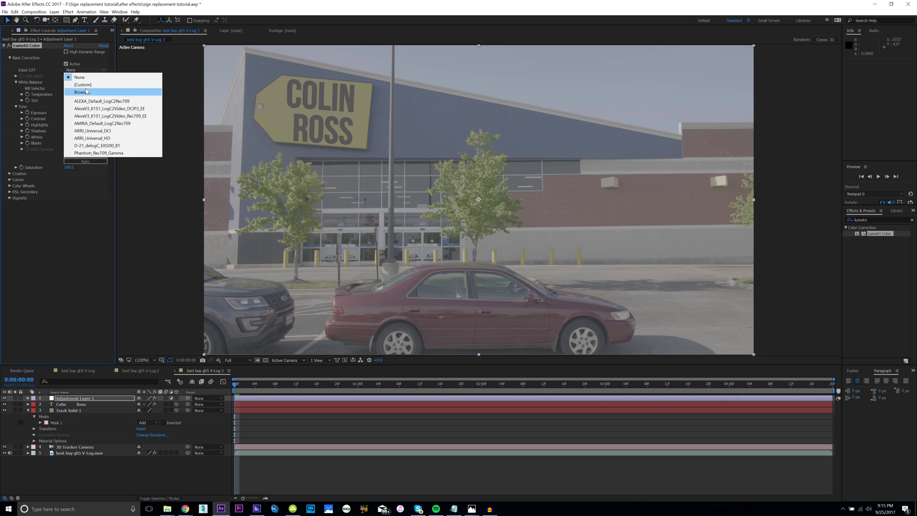
left_click(77, 88)
double_click(268, 88)
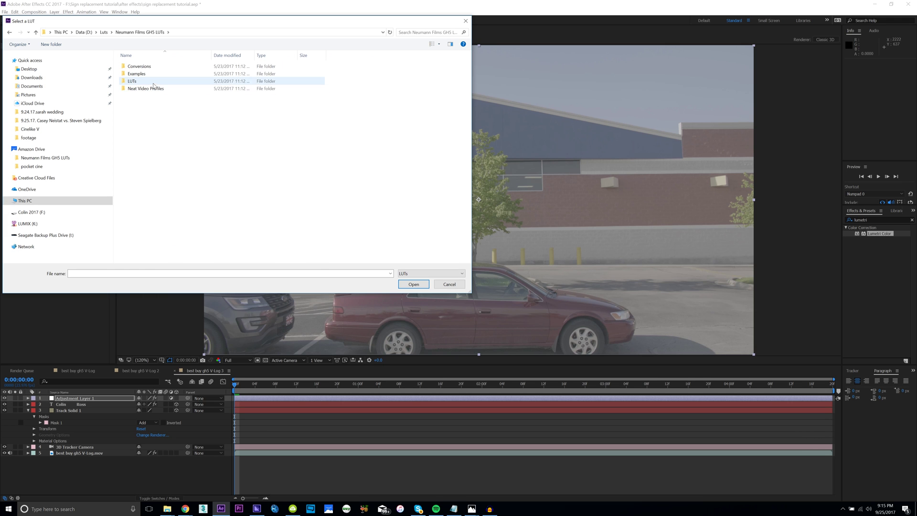
double_click(215, 89)
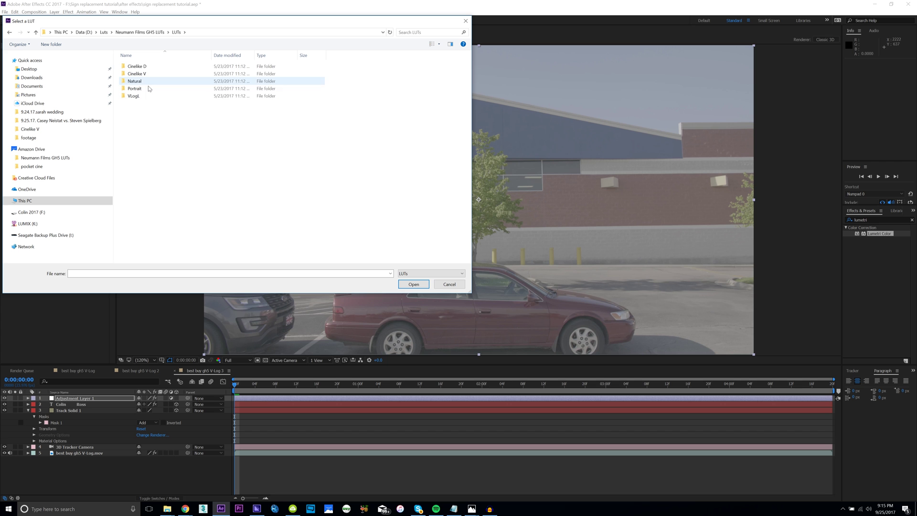
double_click(139, 96)
double_click(152, 81)
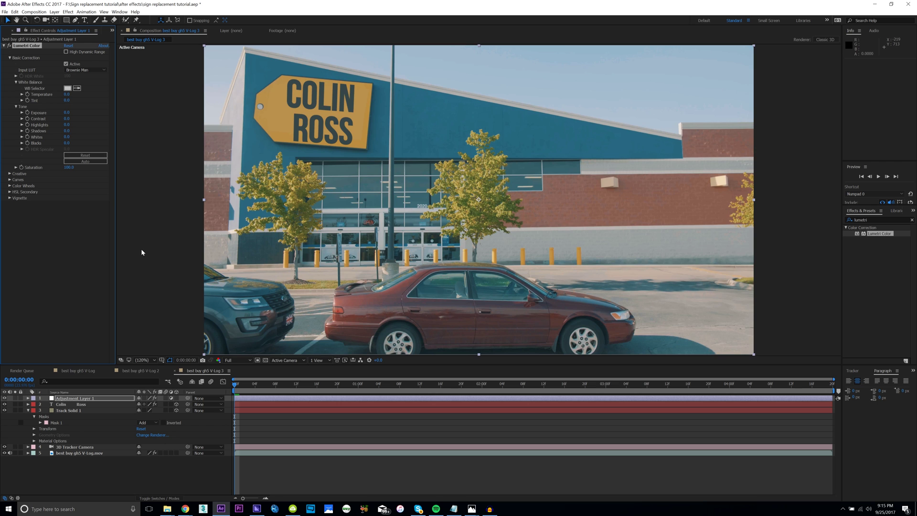
key("period")
key("period")
left_click(146, 361)
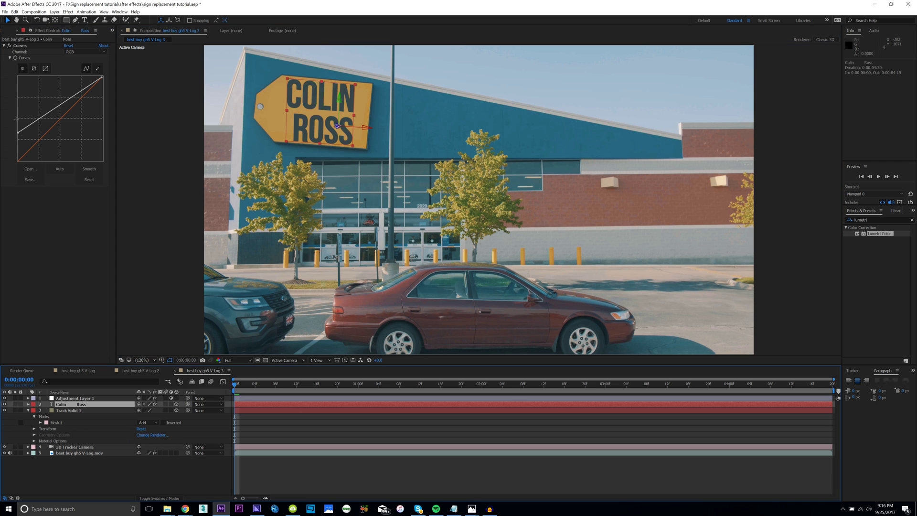
left_click(9, 45)
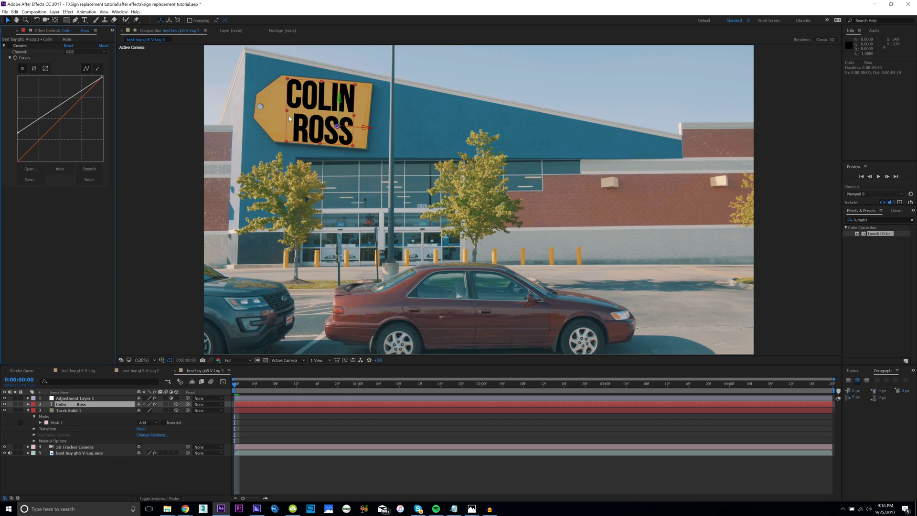
key("ctrl+z")
left_click(154, 109)
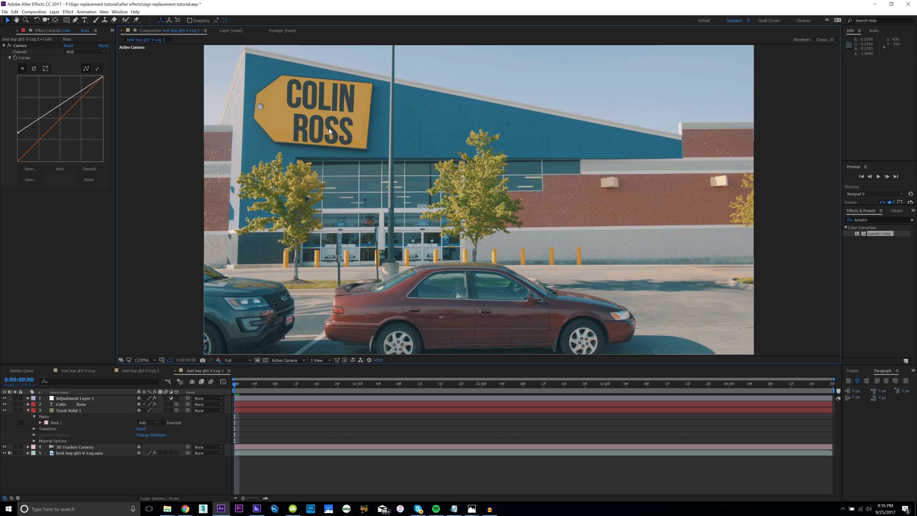
left_click_drag(5, 398, 4, 404)
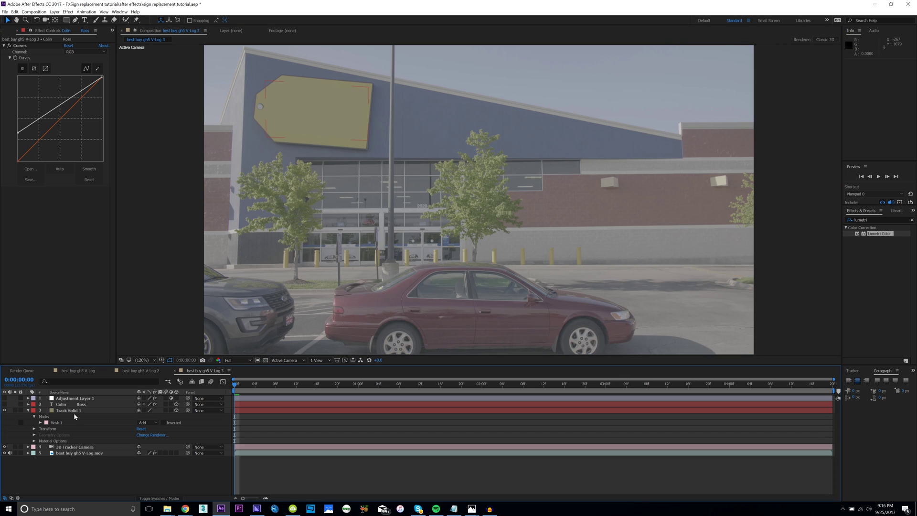
left_click(4, 410)
Duplicate the footage layer, freeze the copy on one frame, and disable its camera tracker effect.
left_click(96, 453)
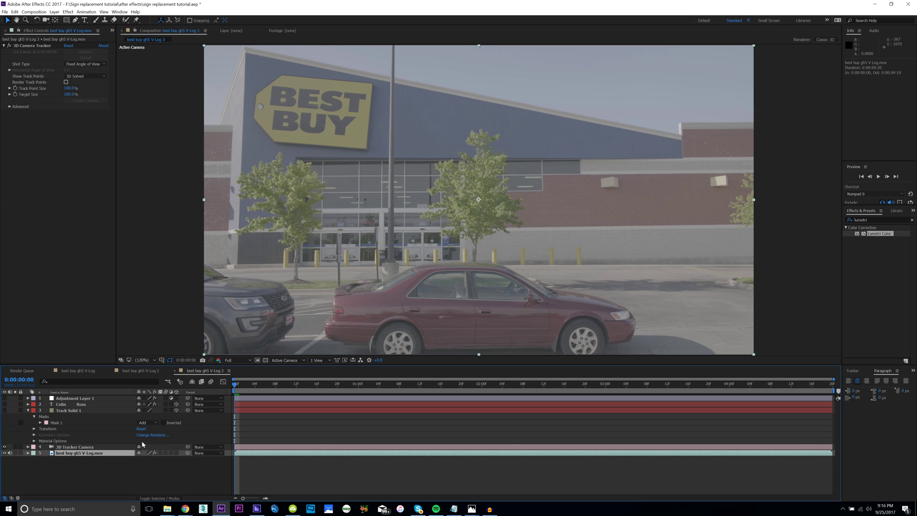
key("ctrl+d")
right_click(86, 453)
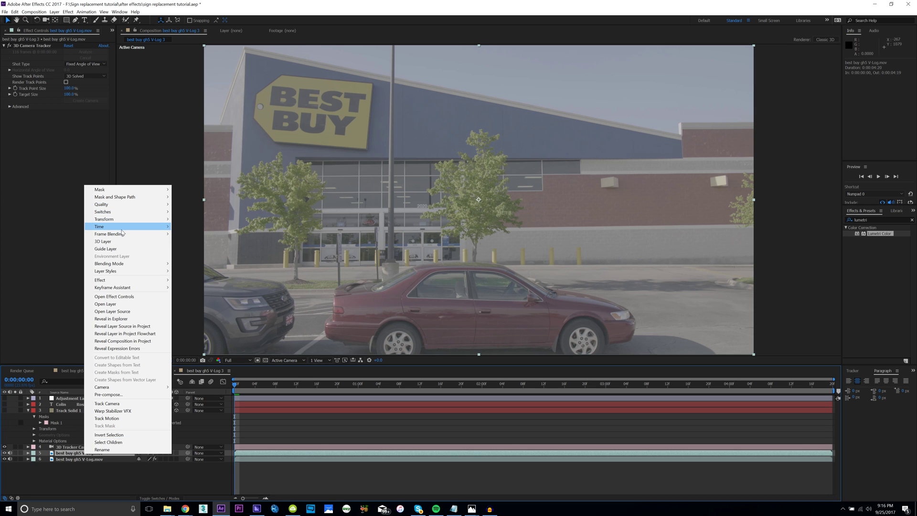
mouse_move(122, 233)
left_click(211, 248)
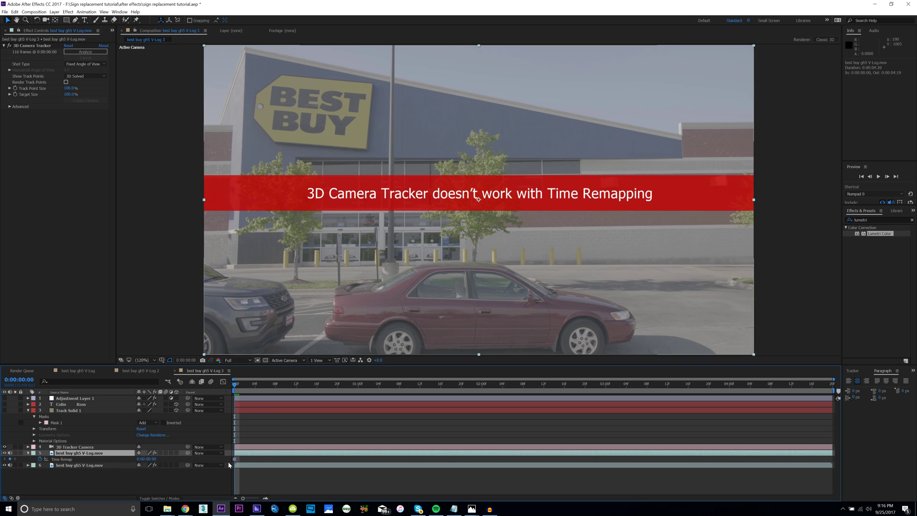
left_click(10, 46)
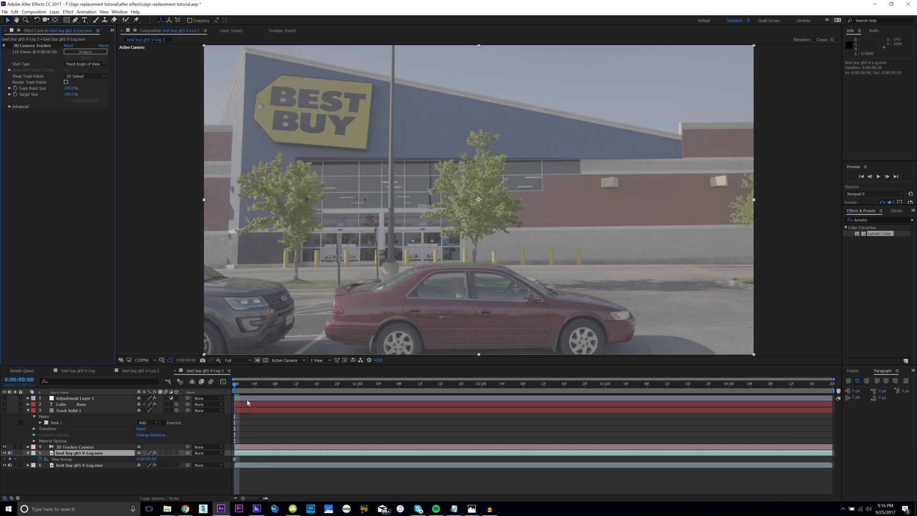
mouse_move(237, 386)
left_mouse_down()
mouse_move(460, 391)
mouse_move(234, 391)
left_mouse_up()
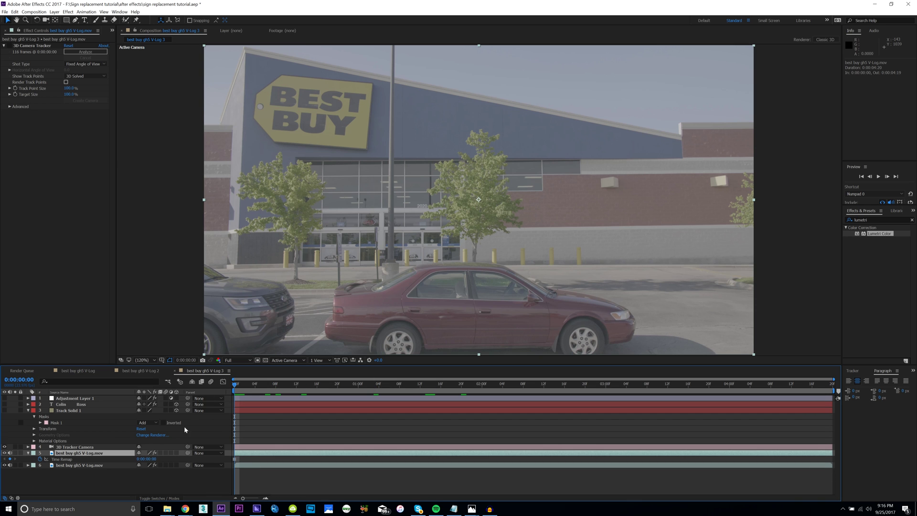
left_click(75, 20)
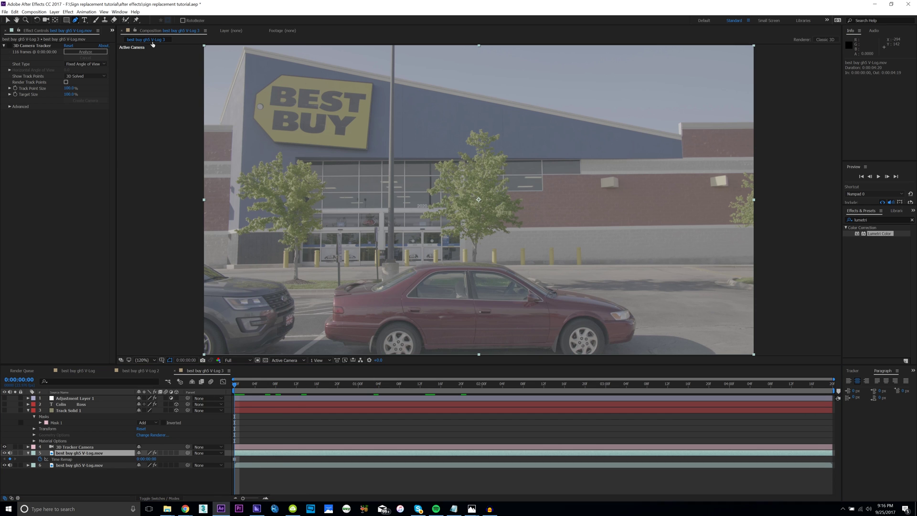
Trace a seven-point T-shaped mask around the T in BEST on the frozen copy.
scroll(278, 229, "up", 3)
scroll(277, 229, "up", 2)
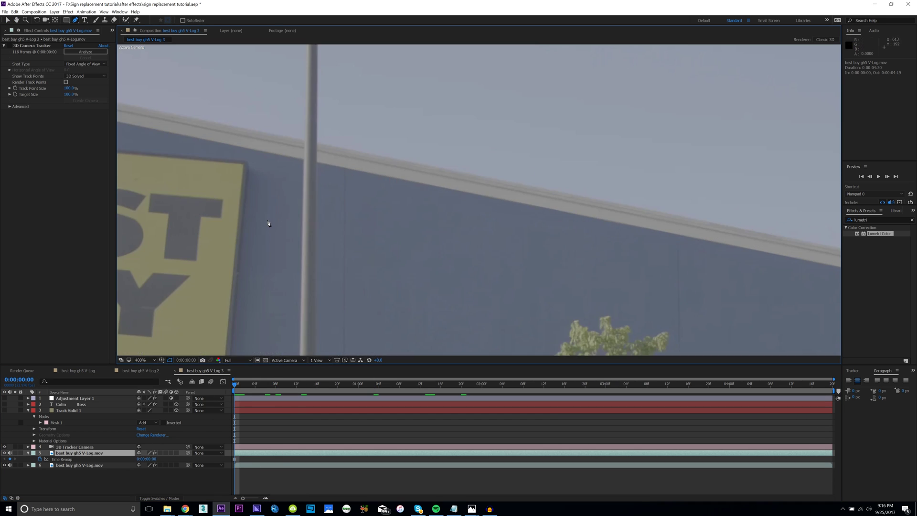
scroll(426, 210, "left", 5)
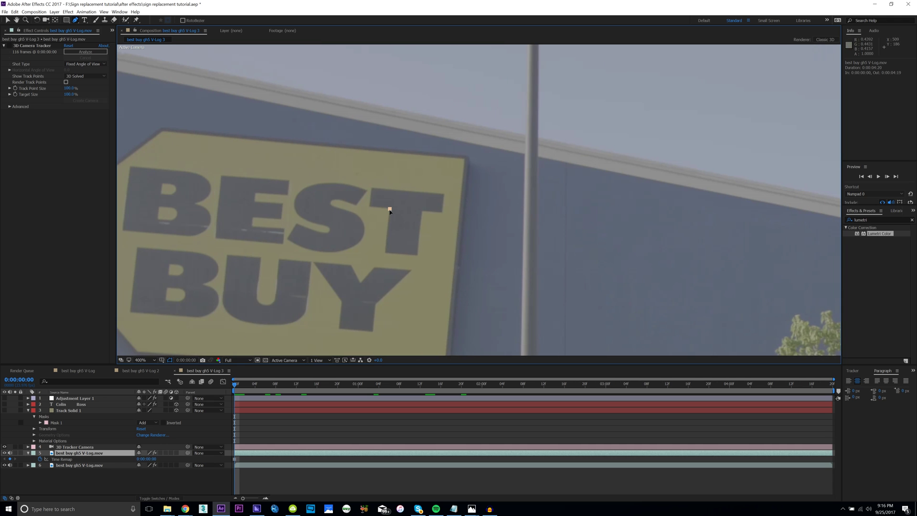
left_click(390, 210)
left_click(386, 253)
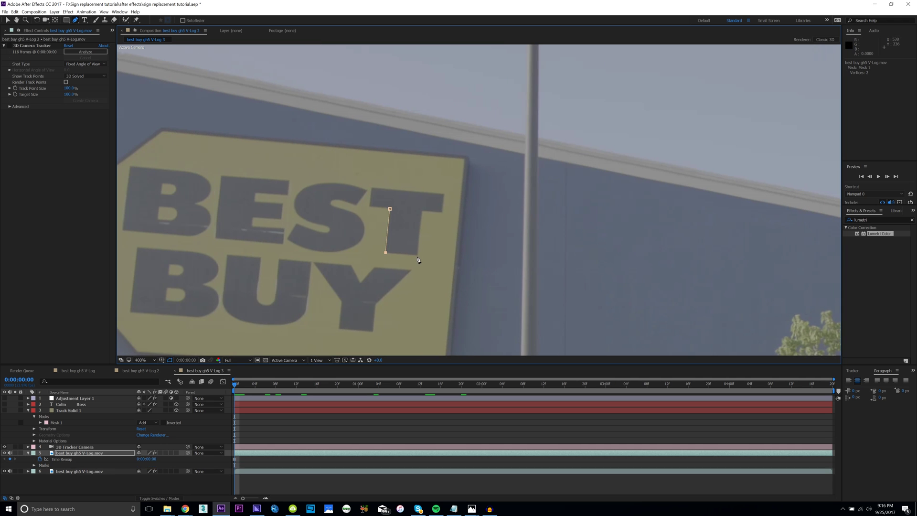
left_click(418, 255)
left_click(423, 212)
left_click(441, 212)
left_click(373, 189)
left_click(371, 207)
key("v")
Move the T-shaped mask beside the sign's right edge and preview the frozen patch.
double_click(409, 215)
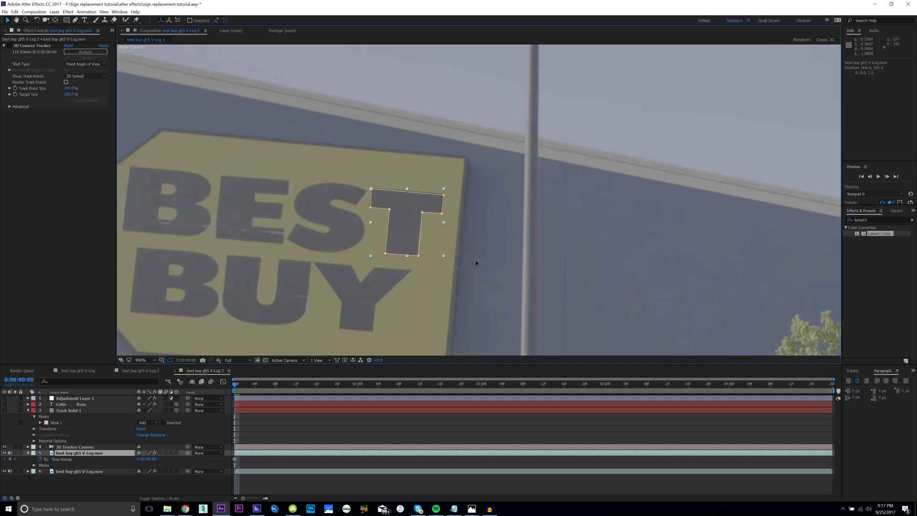
left_click_drag(410, 229, 489, 247)
key("comma")
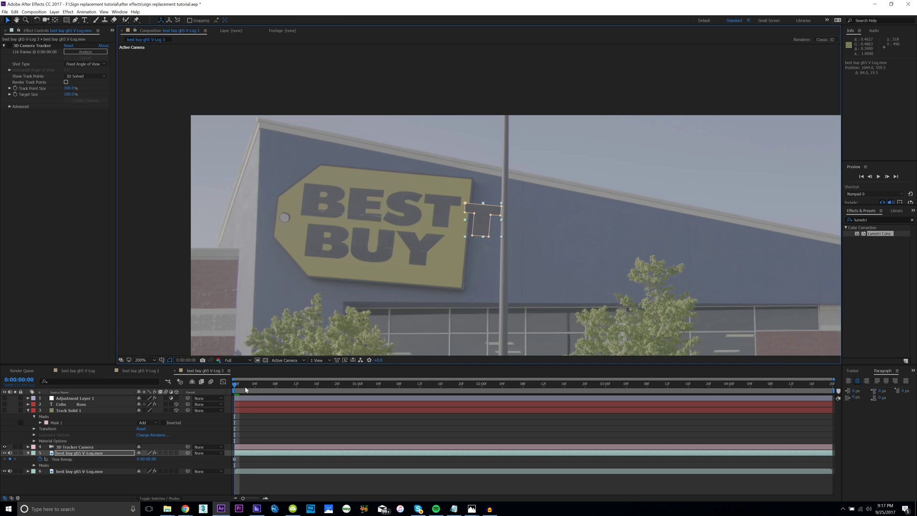
key("space")
key("space")
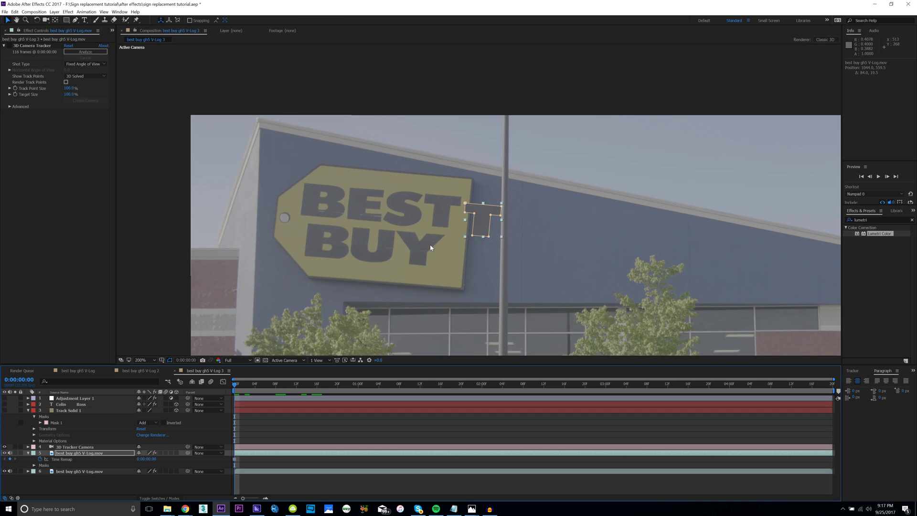
scroll(431, 248, "up", 2)
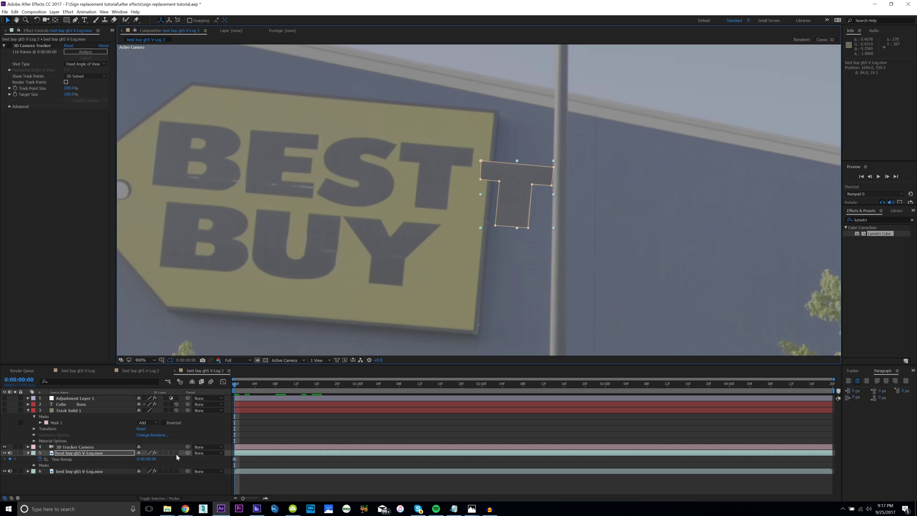
key("ctrl+alt+t")
scroll(460, 282, "down", 2)
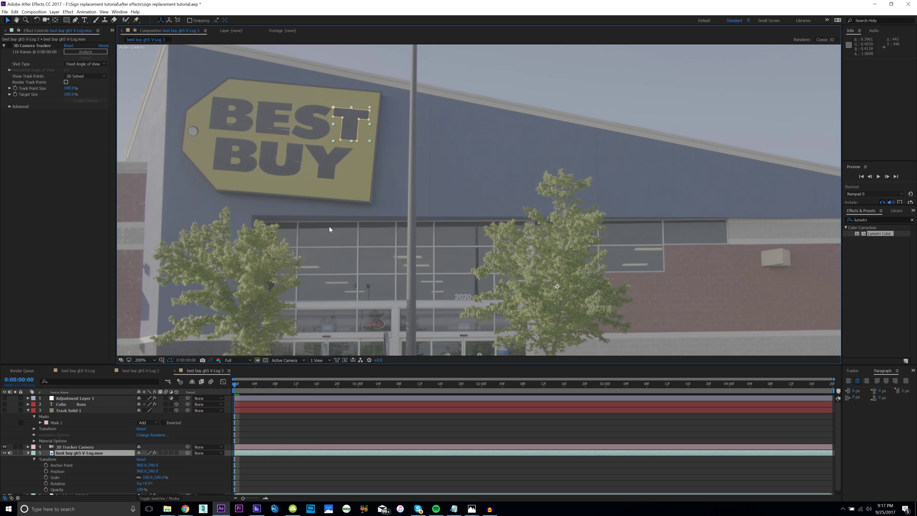
left_click_drag(480, 243, 475, 234)
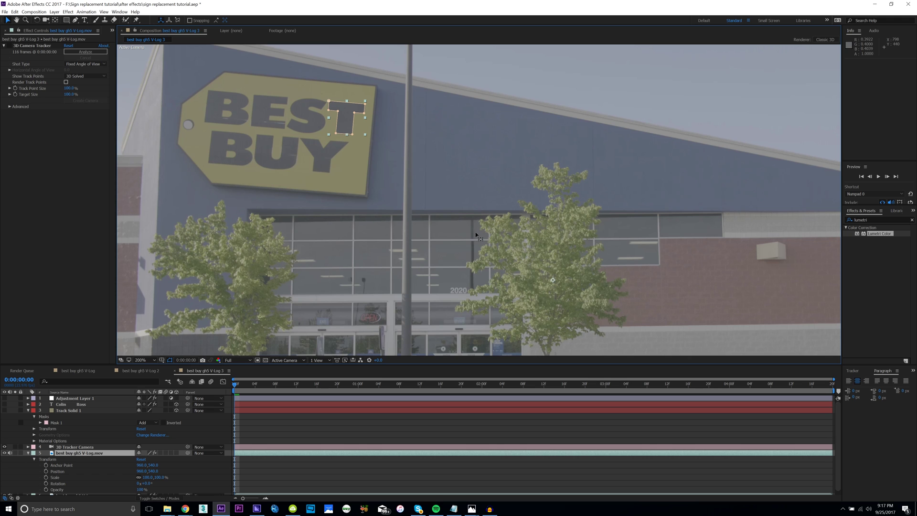
Move the layer's anchor point onto the T patch, undoing a trial rotation and scaling.
key("y")
left_click_drag(553, 282, 359, 128)
key("w")
key("ctrl+z")
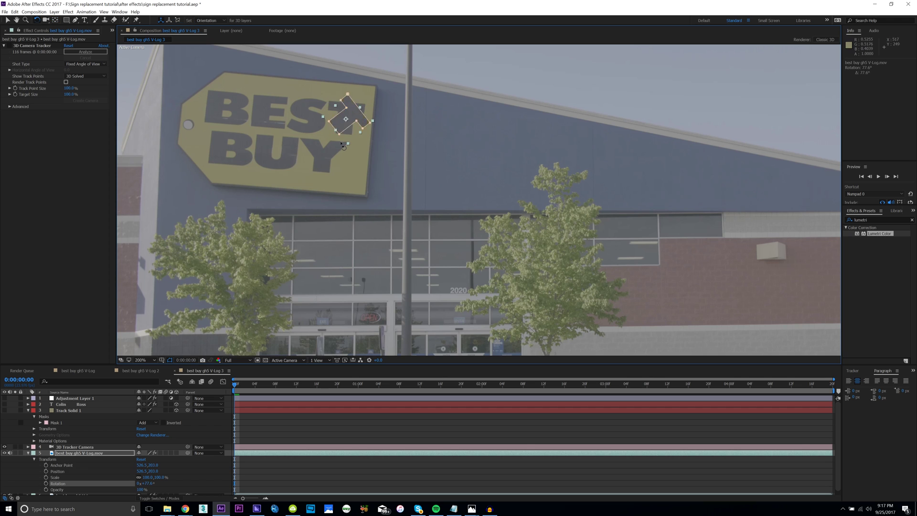
key("v")
left_click_drag(365, 134, 388, 148)
key("ctrl+z")
Reposition the anchor point again, undoing a trial move of the T layer.
key("y")
left_click_drag(345, 119, 416, 161)
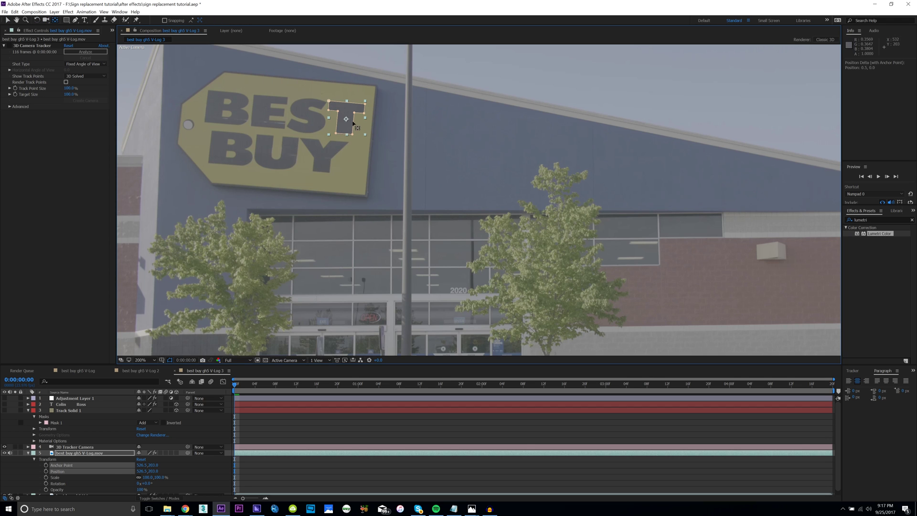
key("v")
left_click_drag(349, 127, 318, 104)
key("ctrl+z")
key("ctrl+z")
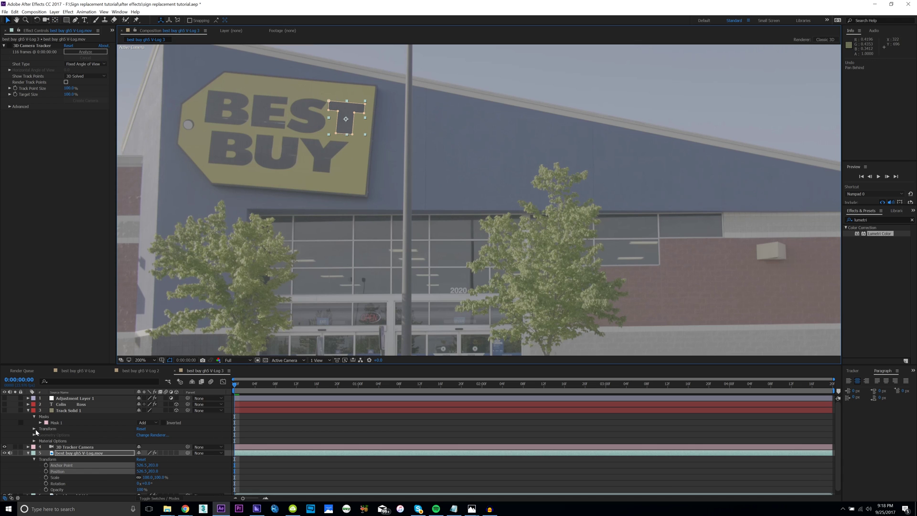
left_click(61, 411)
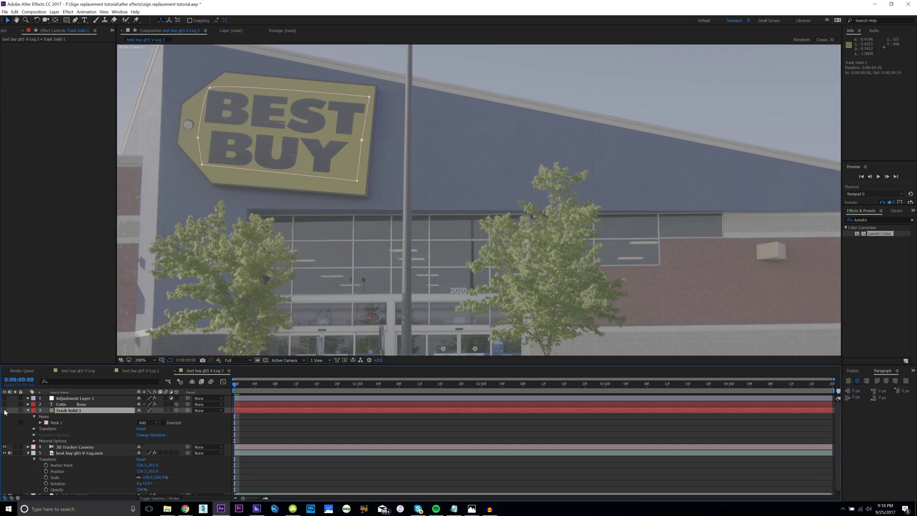
Show the yellow solid, move the footage copy above it, and pull the solid's left mask corners toward the Y.
left_click(4, 411)
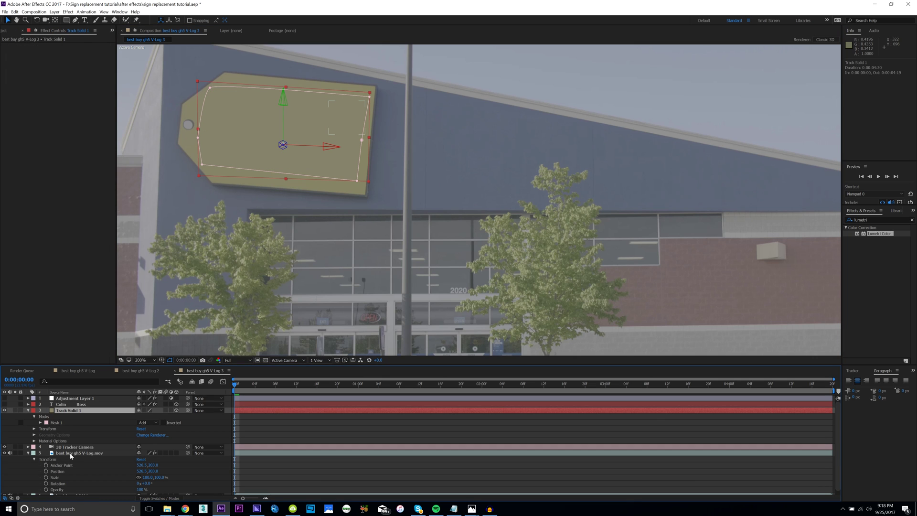
left_click_drag(71, 454, 73, 407)
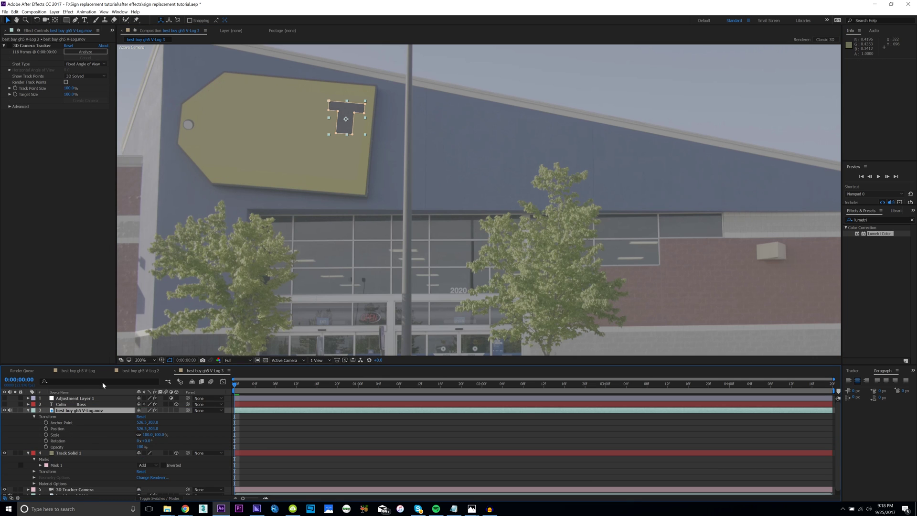
left_click(199, 136)
left_click_drag(199, 138, 306, 162)
left_click_drag(203, 165, 303, 179)
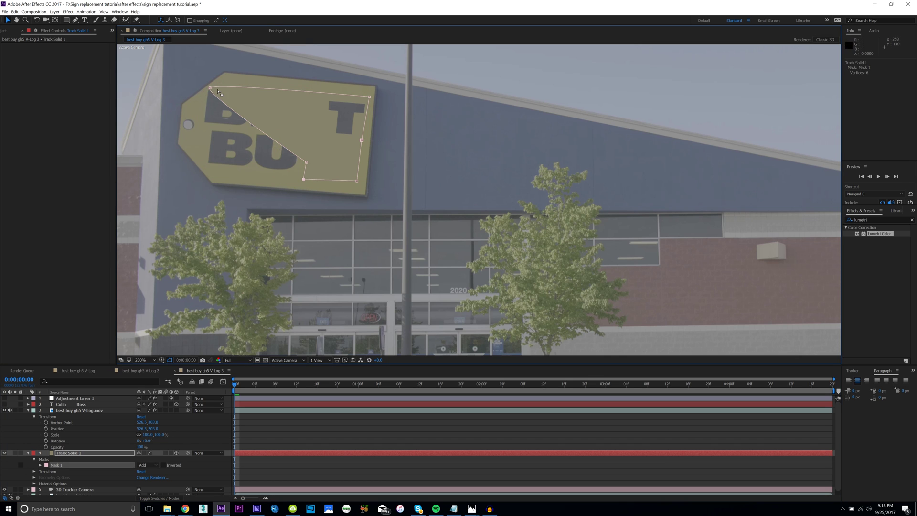
Finish fitting the solid's mask around only the Y and make the T patch layer 3D.
left_click_drag(210, 88, 303, 137)
left_click_drag(369, 97, 354, 142)
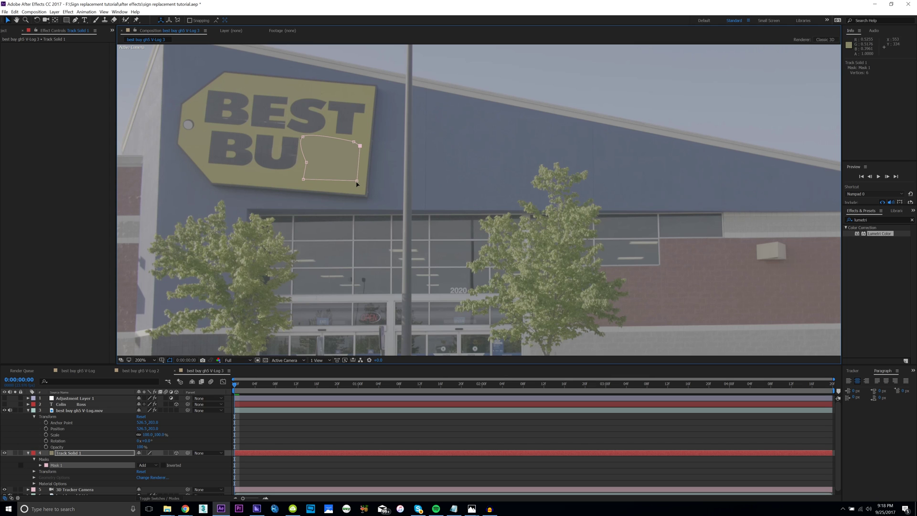
left_click_drag(357, 180, 352, 181)
left_click(392, 177)
left_click(177, 411)
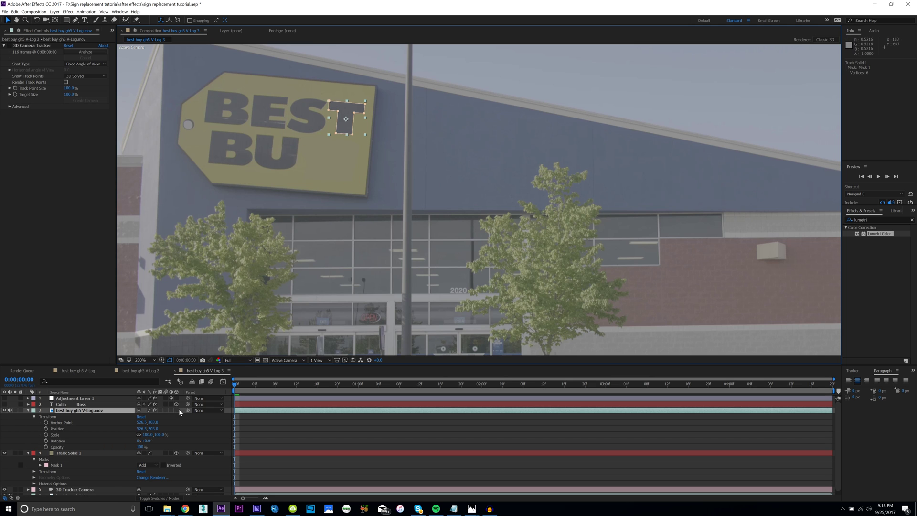
left_click(176, 411)
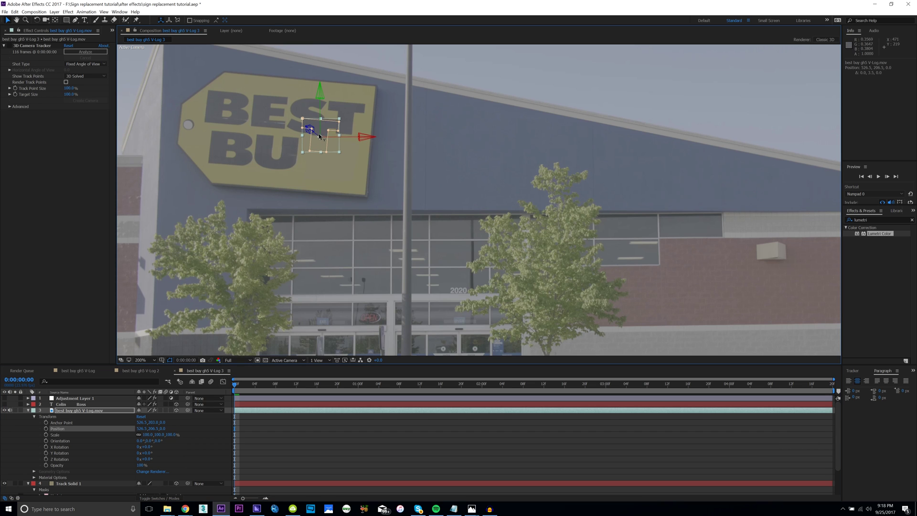
Undo the T patch's downward move, inspect Track Solid 1's mask and Position, then reselect the patch.
left_click_drag(320, 128, 319, 137)
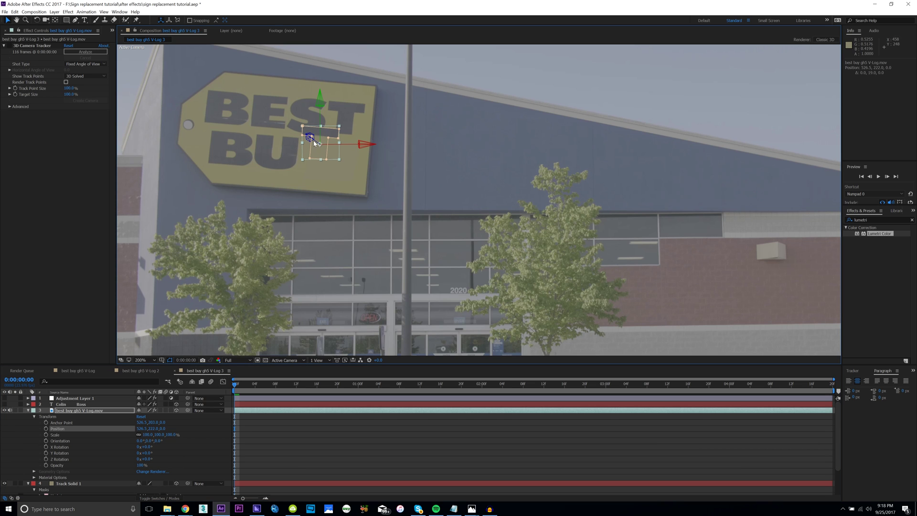
key("ctrl+z")
left_click(76, 418)
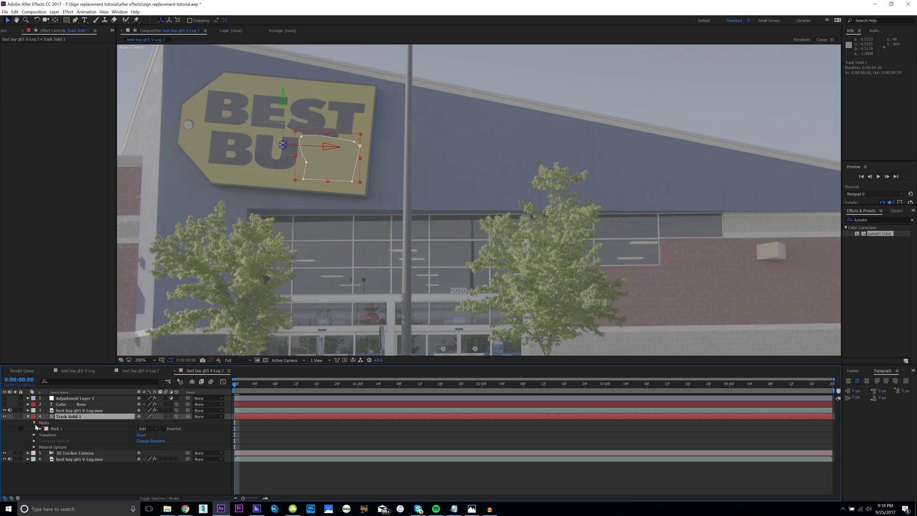
left_click(34, 423)
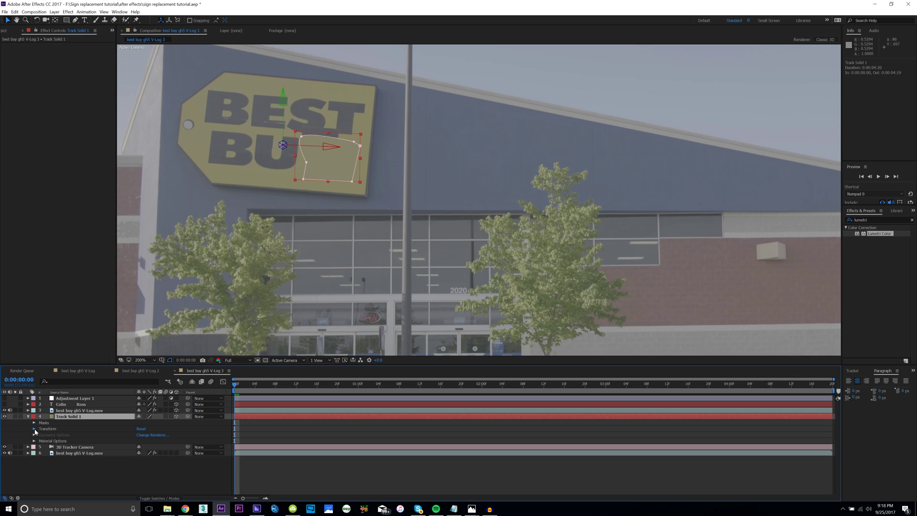
left_click(34, 429)
left_click(63, 442)
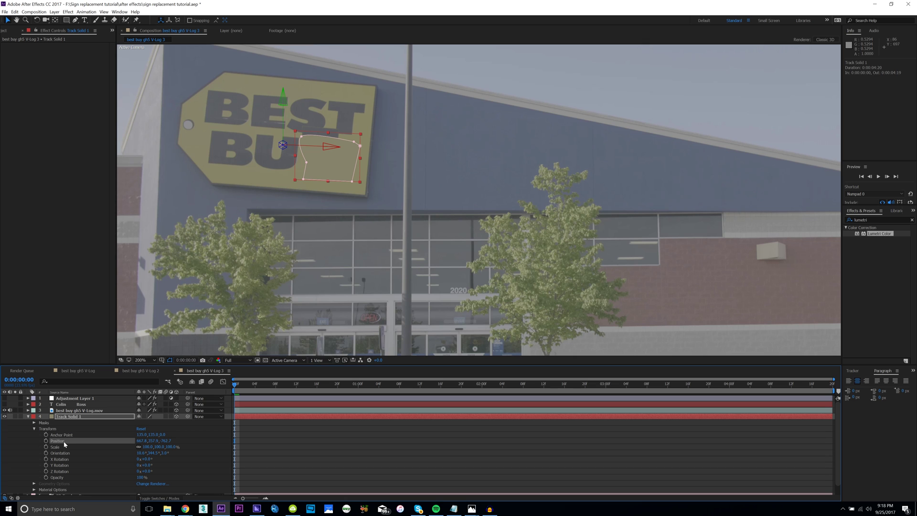
left_click(28, 417)
left_click(84, 405)
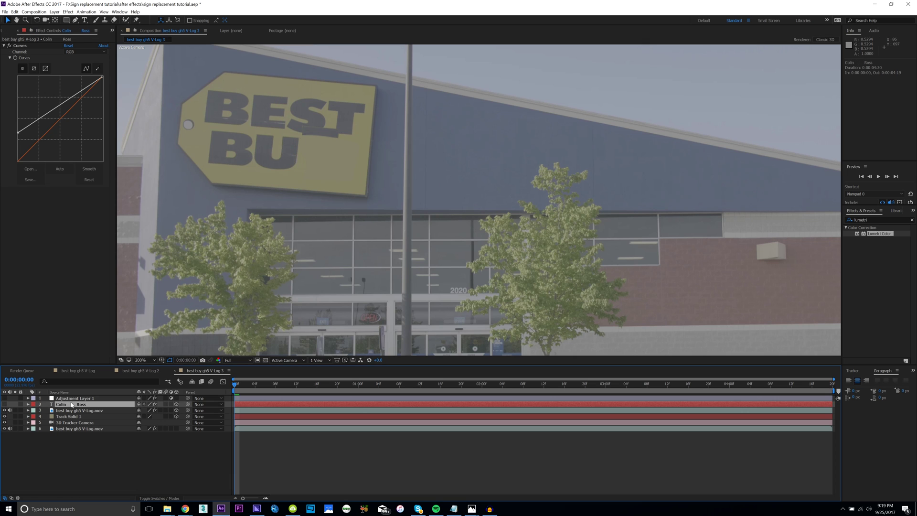
left_click(72, 411)
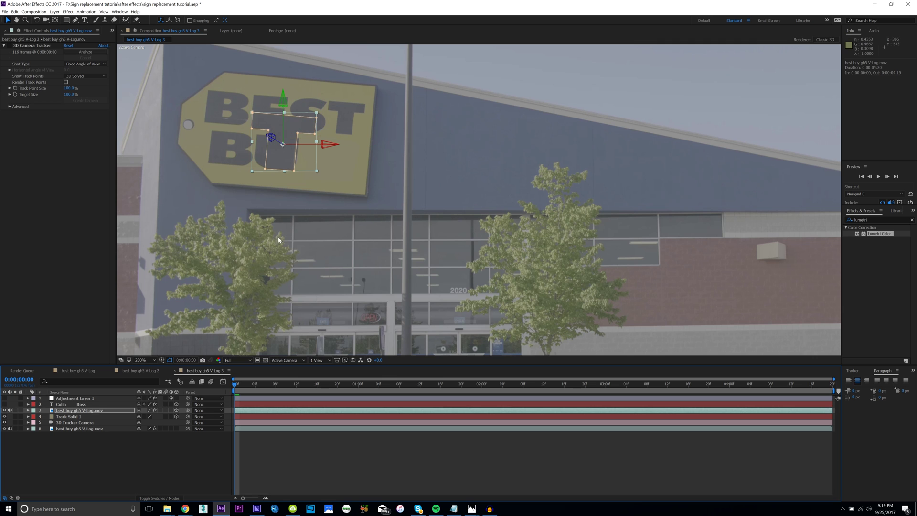
Move, push in depth and scale the T patch to 57% over the Y, then reveal its mask.
left_click_drag(303, 147, 228, 234)
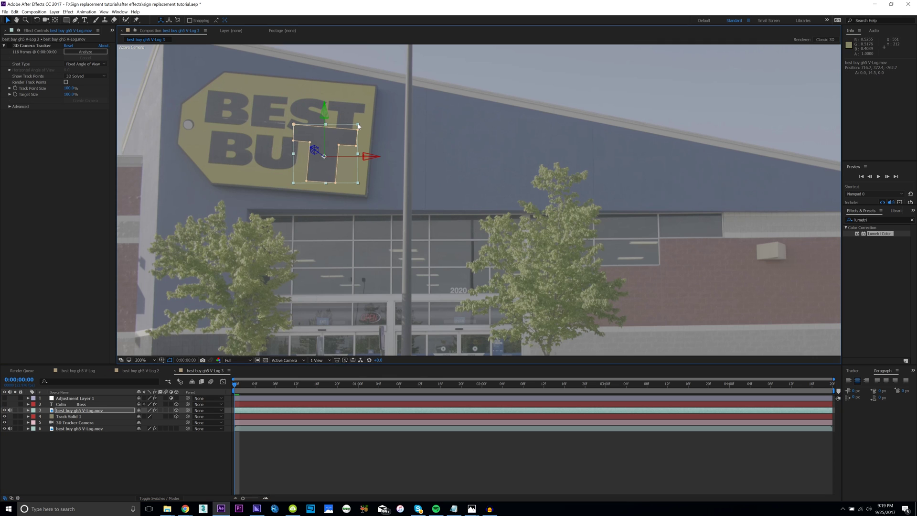
left_click_drag(314, 150, 449, 176)
left_click_drag(392, 205, 456, 242)
scroll(313, 175, "up", 2)
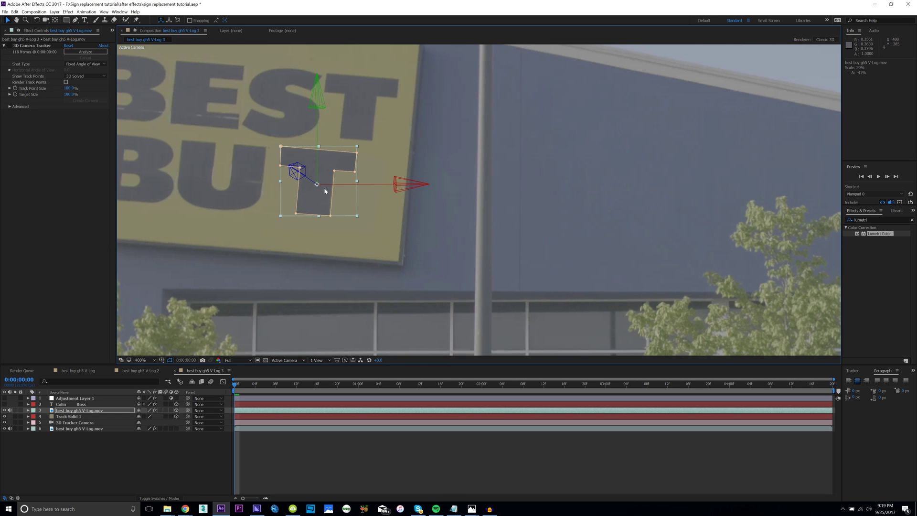
left_click_drag(324, 197, 316, 201)
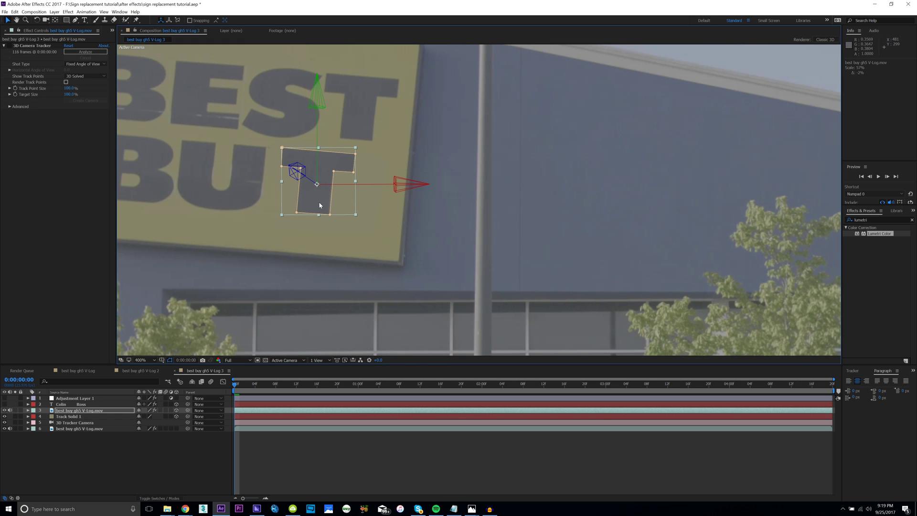
left_click_drag(312, 196, 300, 200)
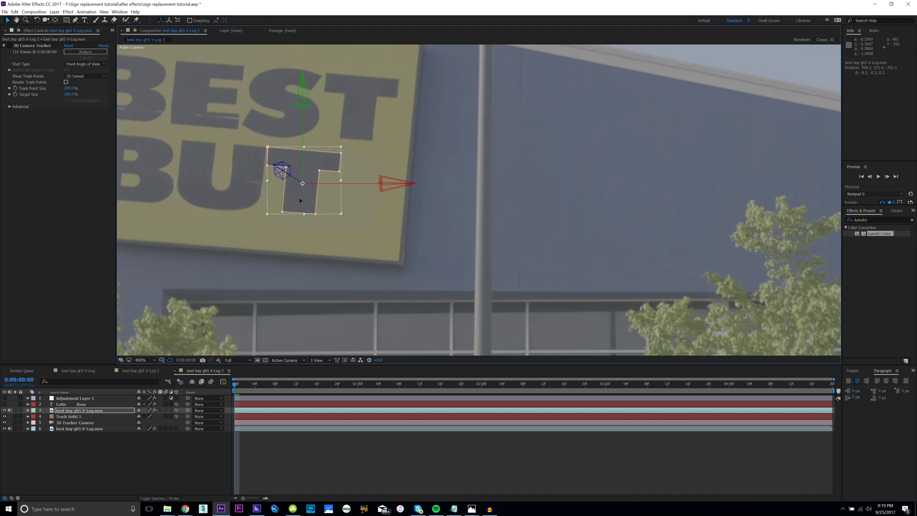
left_click(293, 212)
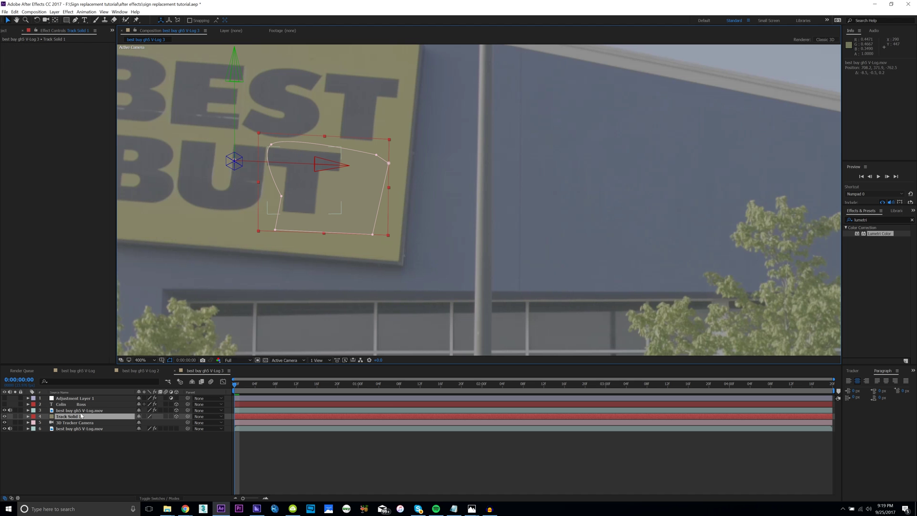
key("ctrl+Up")
key("m")
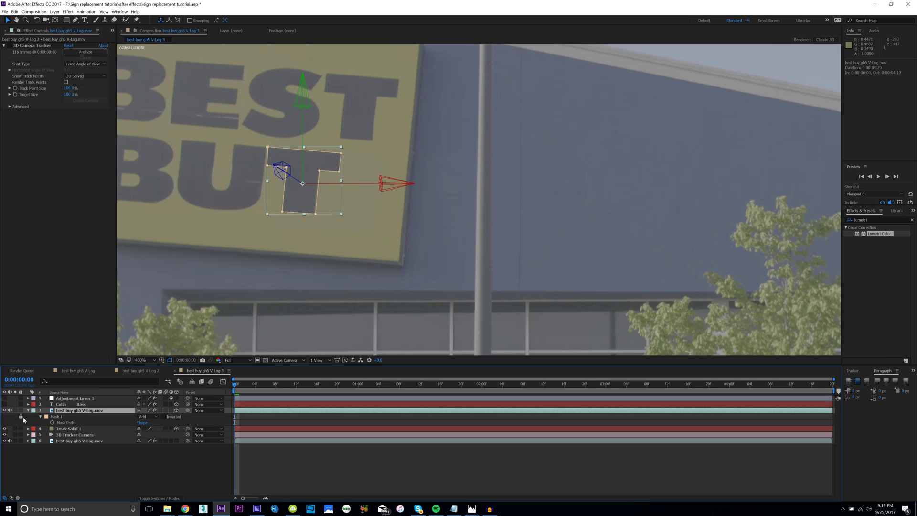
Narrow the T patch to about 54% scale and reposition it over the Y.
left_click_drag(288, 209, 294, 218)
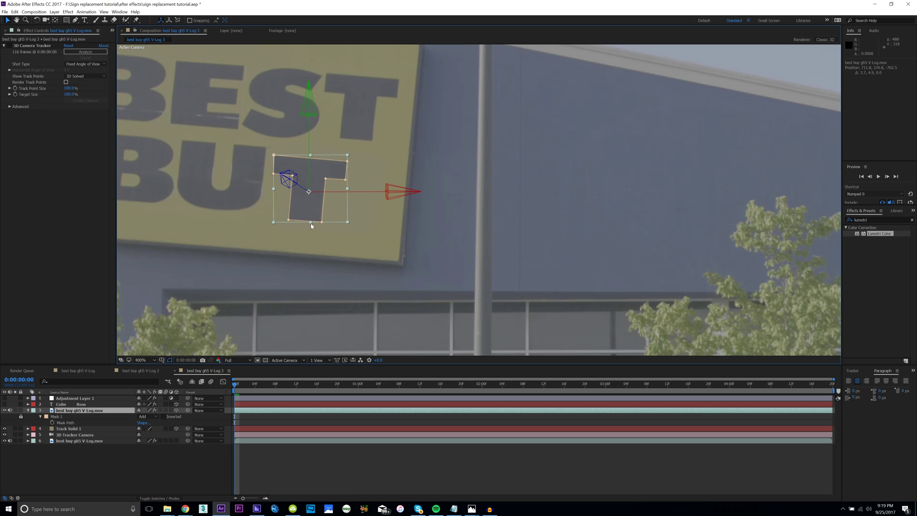
key("ctrl+z")
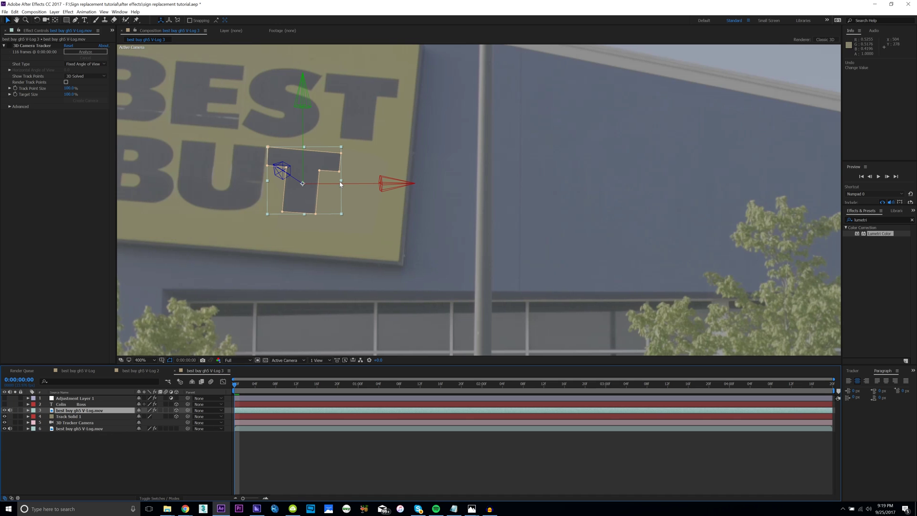
left_click_drag(341, 184, 341, 148)
left_click_drag(286, 178, 372, 206)
Duplicate the T patch and shift the two copies apart so the sign reads BEST BUTT.
key("ctrl+d")
left_click(334, 199)
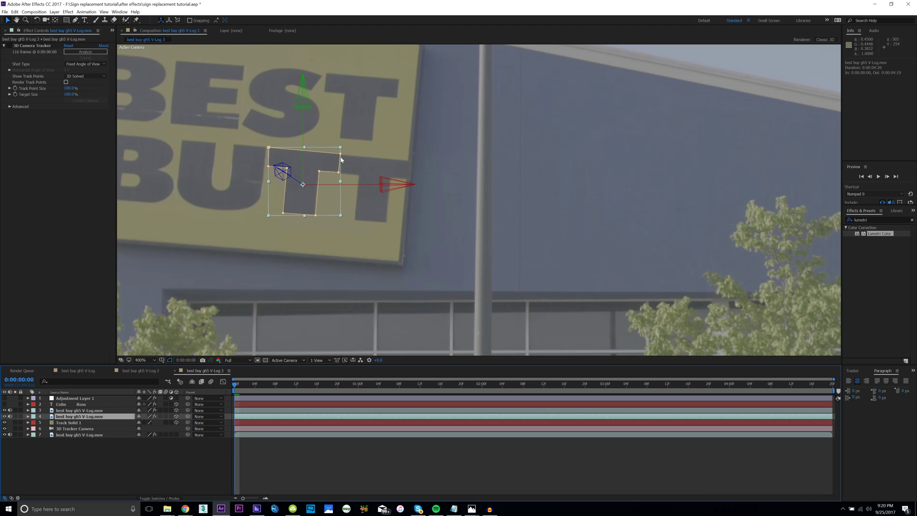
left_click_drag(341, 150, 304, 153)
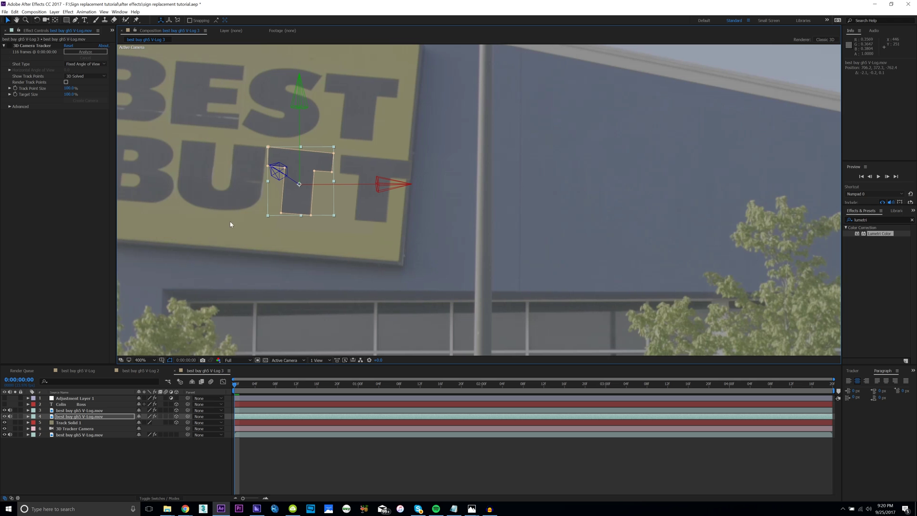
left_click(78, 410)
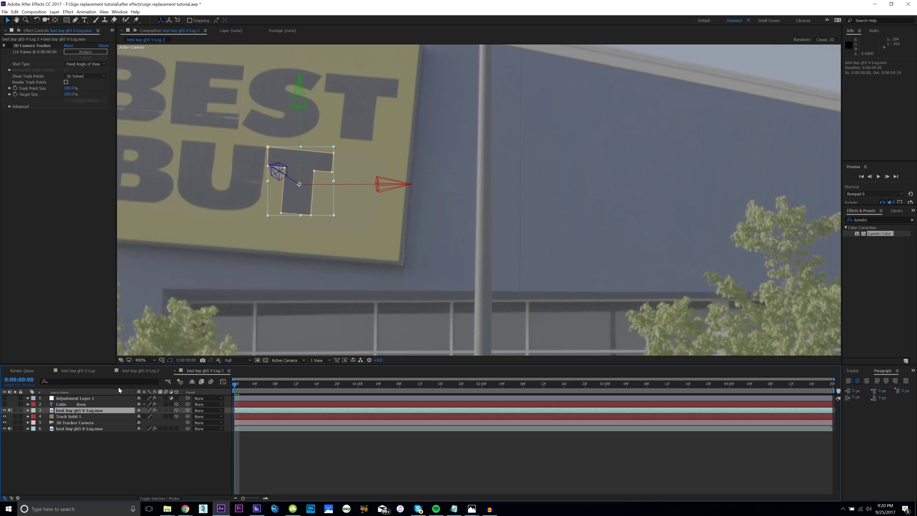
mouse_move(301, 200)
left_mouse_down()
mouse_move(356, 209)
mouse_move(289, 206)
left_mouse_up()
left_click(311, 194)
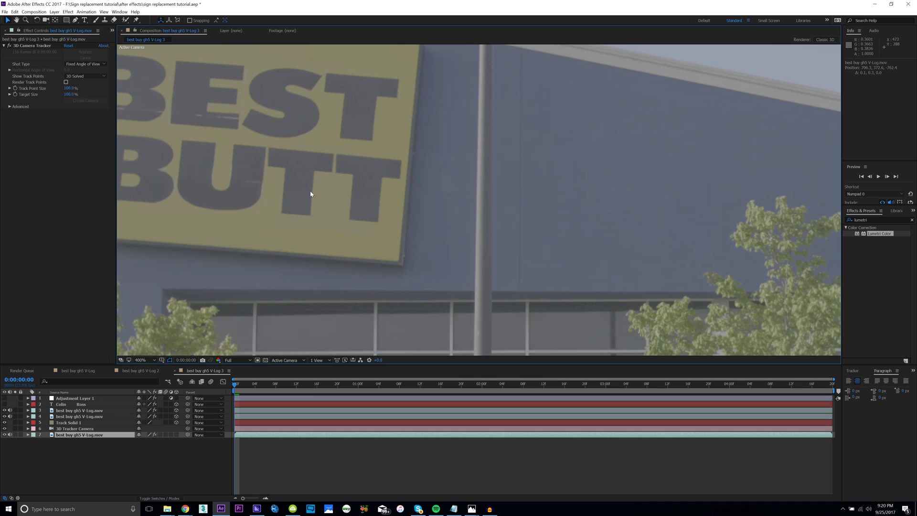
scroll(311, 195, "down", 2)
left_click(153, 363)
left_click(165, 462)
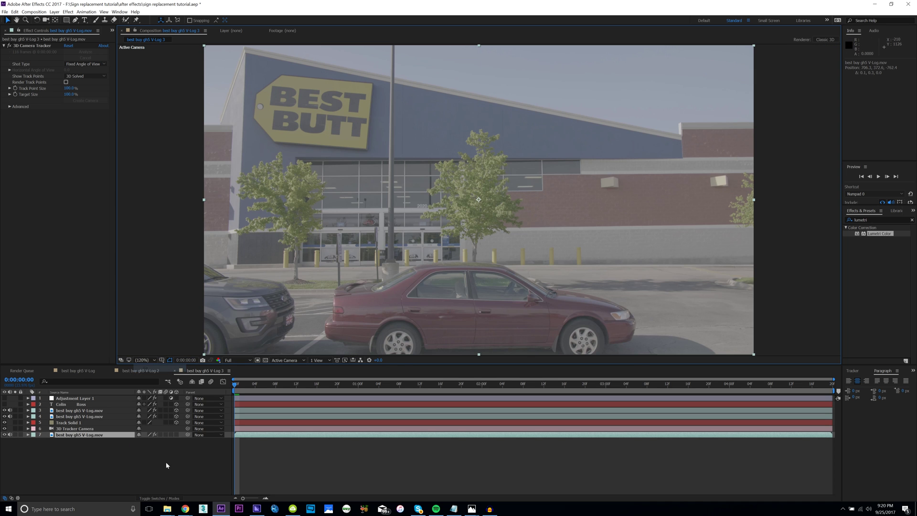
left_click(169, 457)
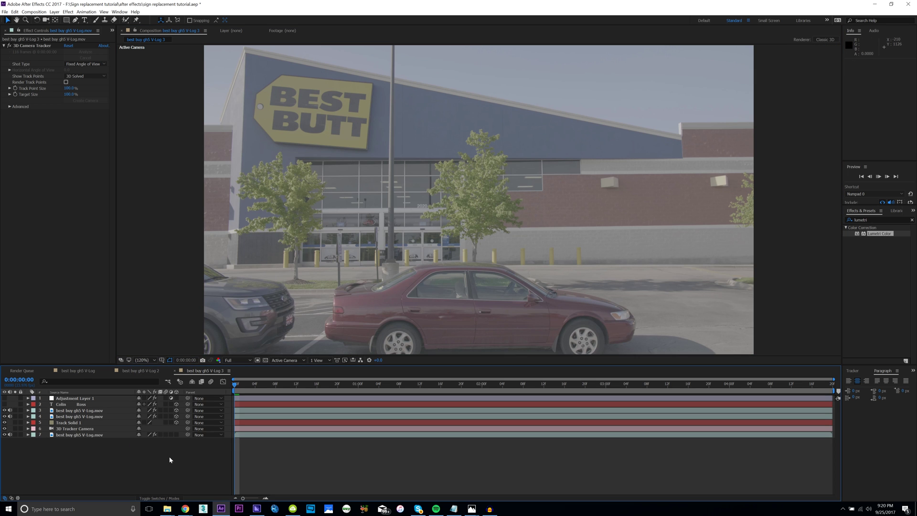
key("space")
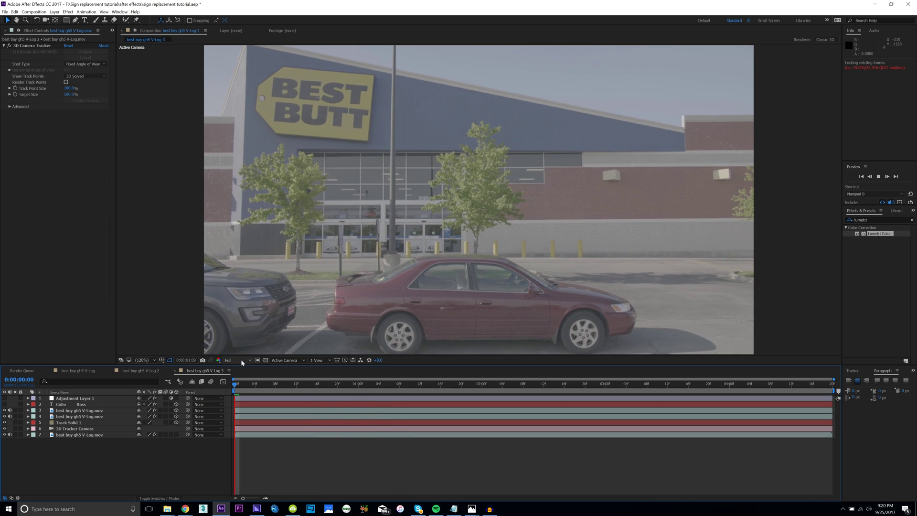
left_click(241, 360)
left_click(236, 377)
key("space")
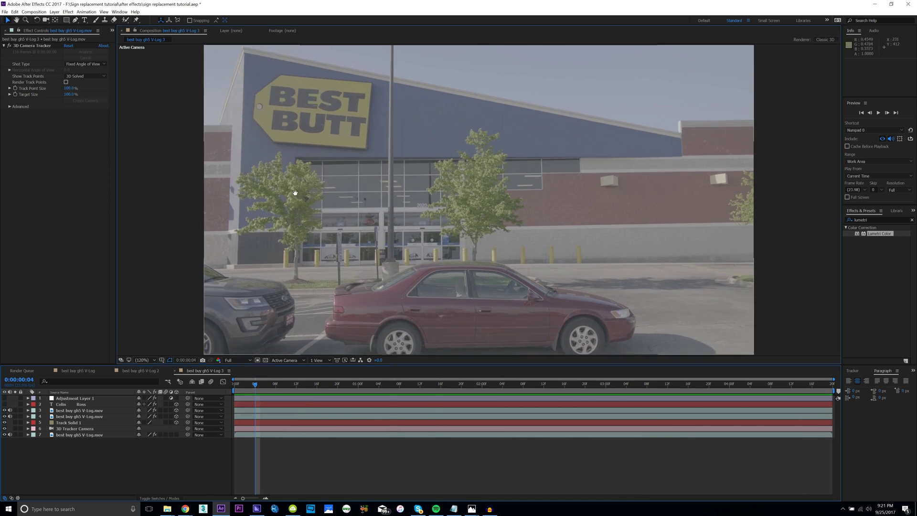
scroll(295, 192, "up", 4)
scroll(330, 232, "up", 2)
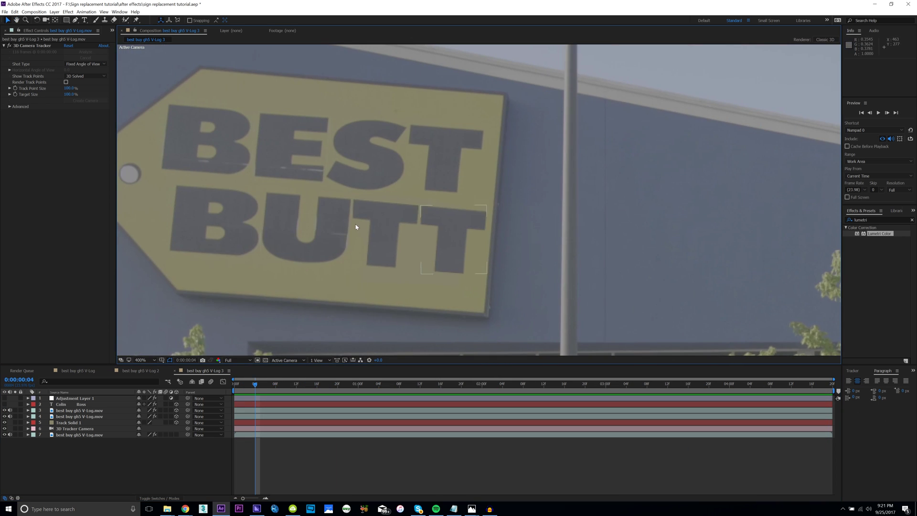
scroll(356, 227, "down", 2)
left_click(143, 359)
left_click(186, 436)
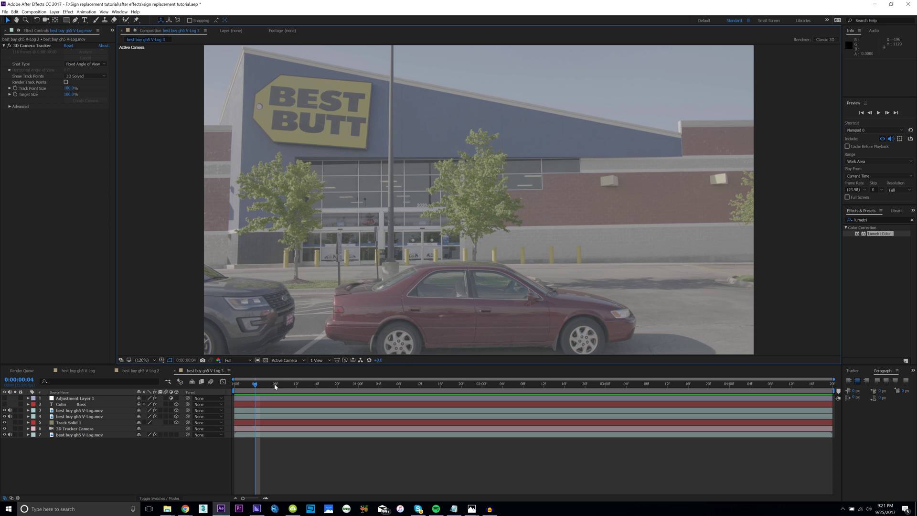
key("Home")
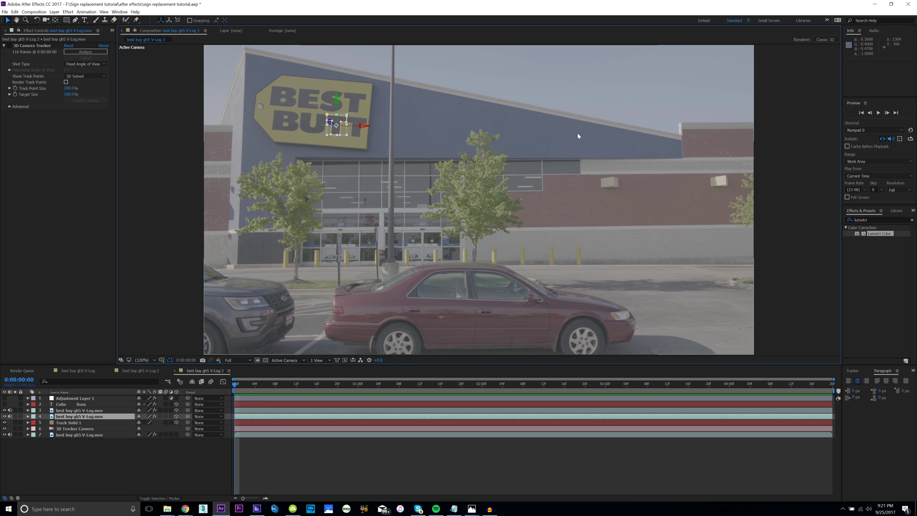